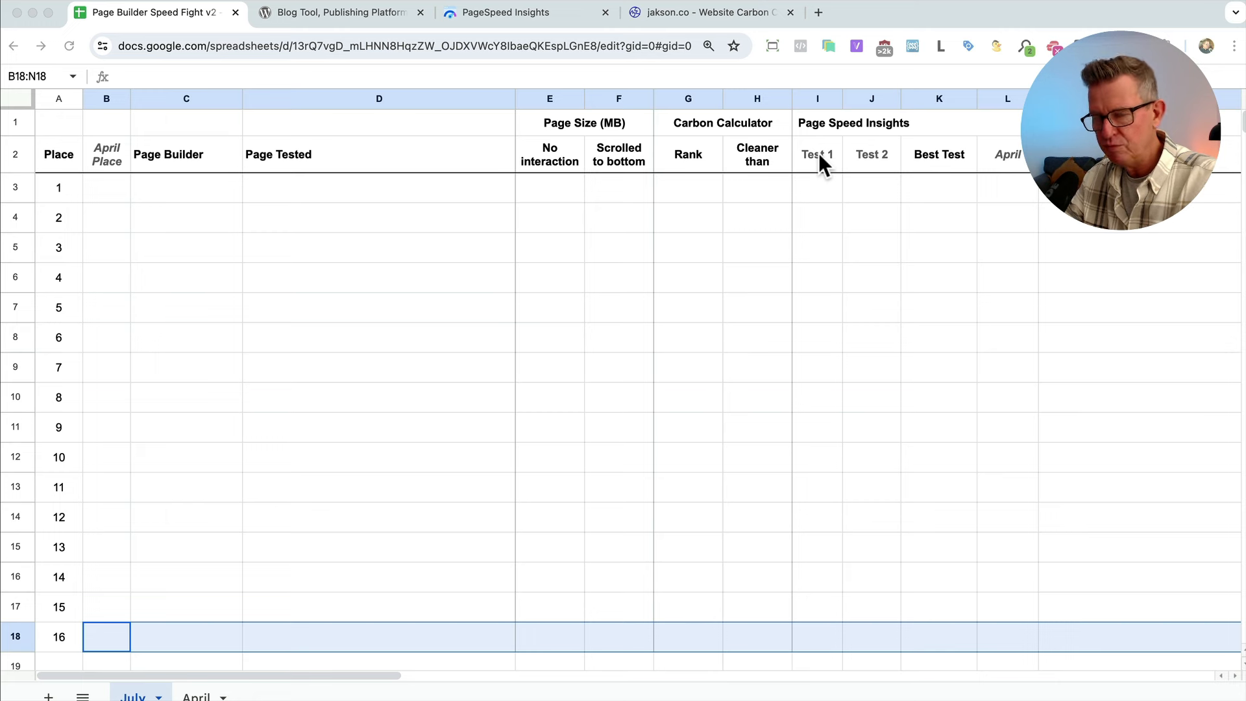
Go through the July sheet's column headers for Page Speed Insights tests, page size measurements and Carbon Calculator
click(820, 153)
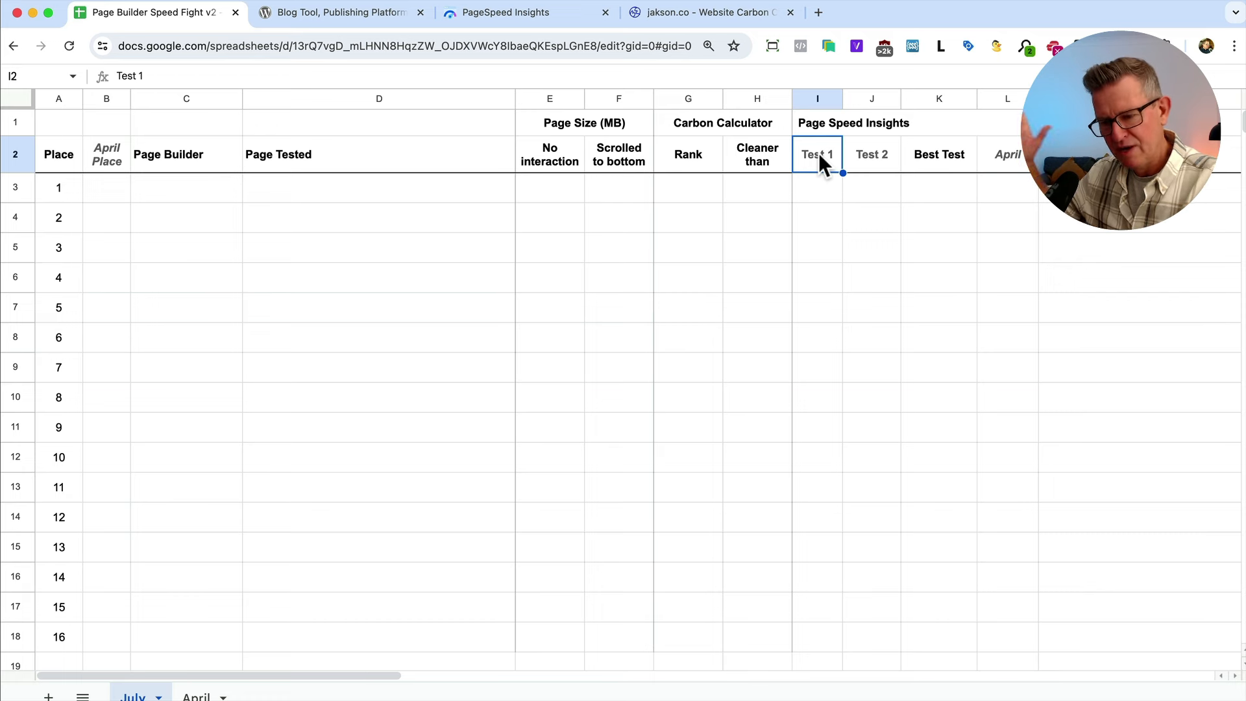
click(870, 159)
click(924, 178)
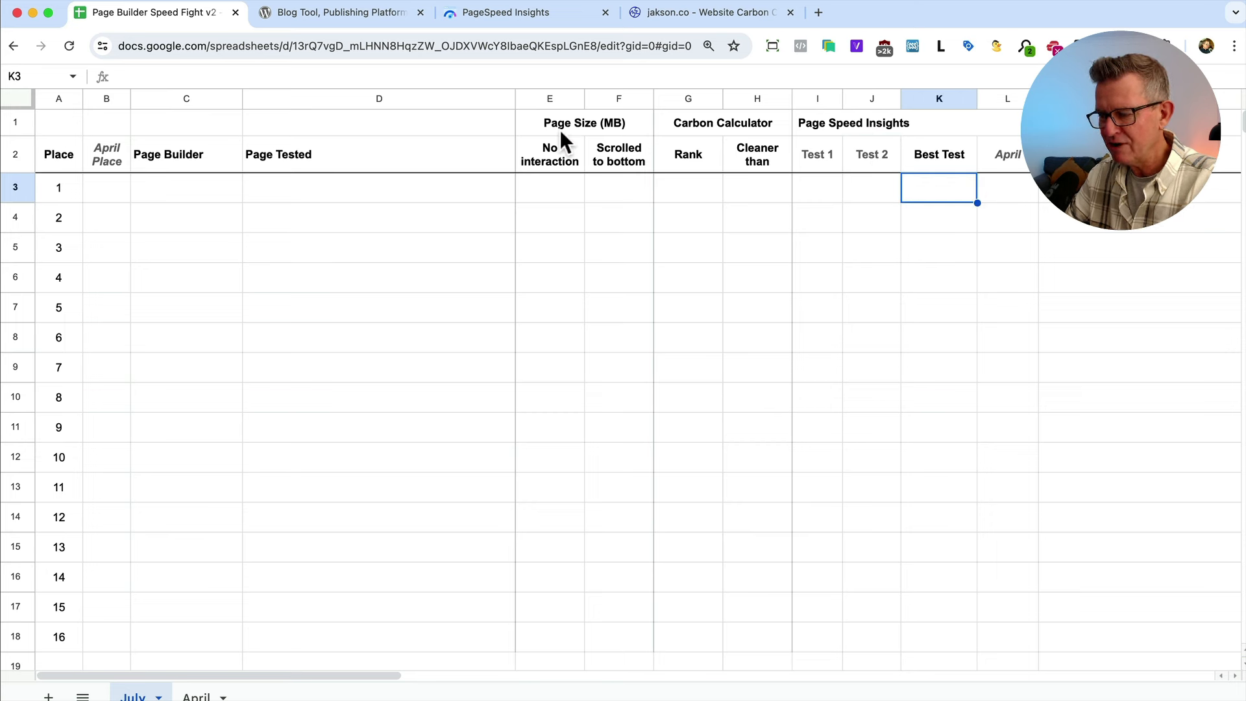
click(559, 152)
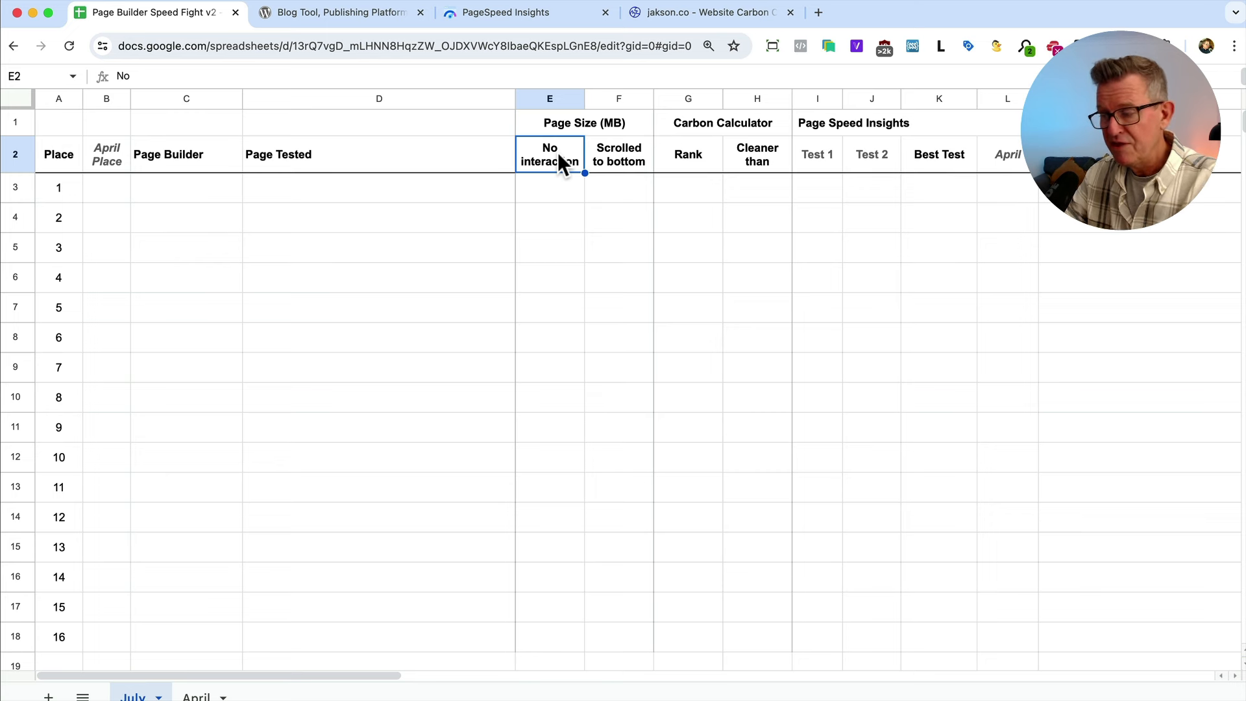
click(617, 156)
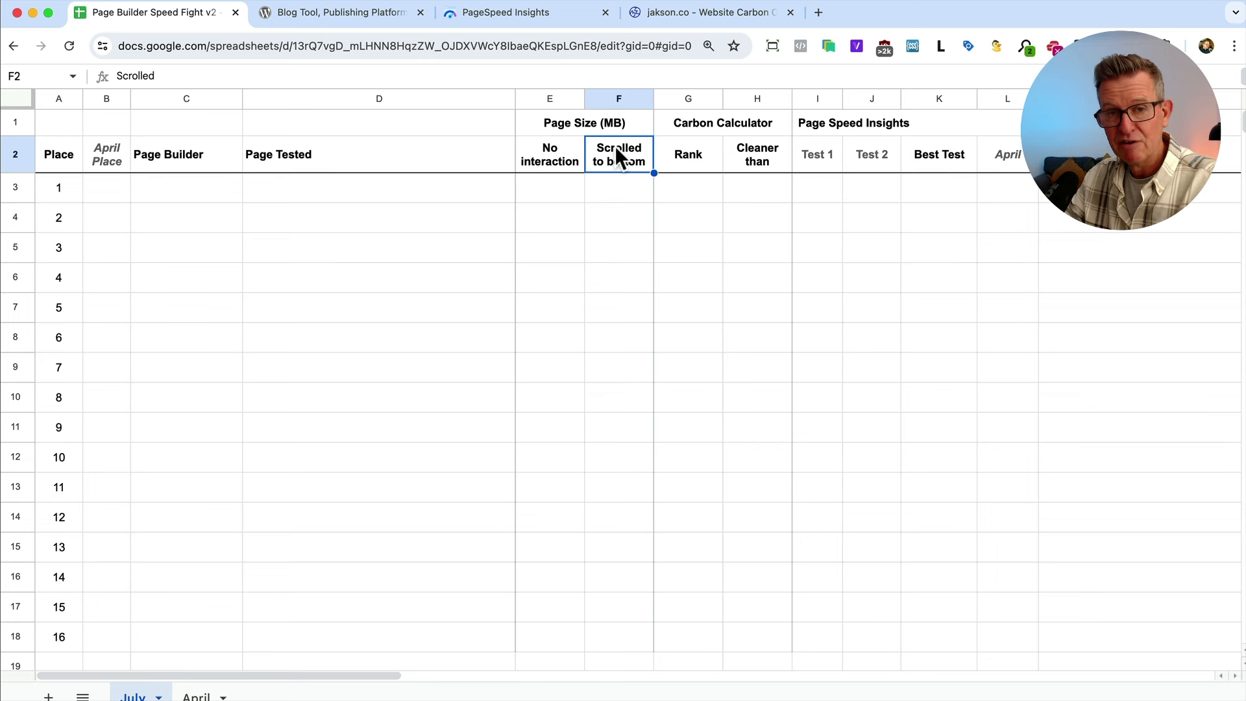
click(707, 130)
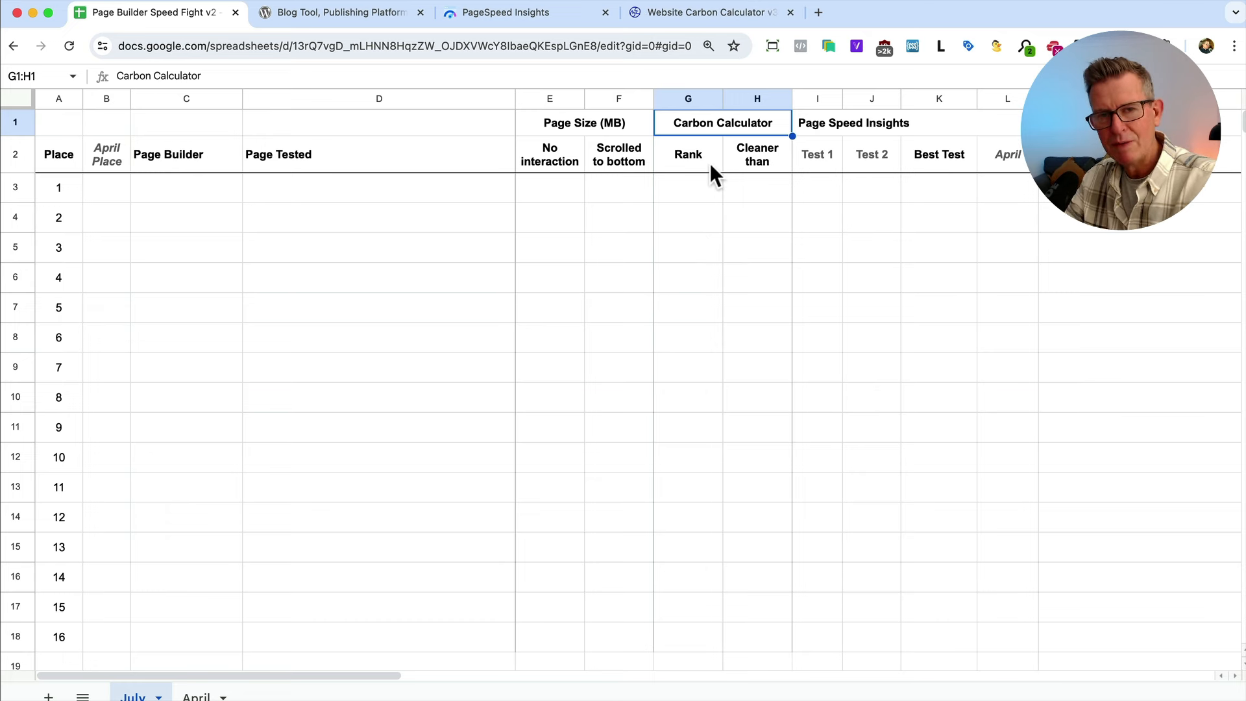
Switch to the Website Carbon Calculator and view the carbon rating results for jakson.co
click(705, 13)
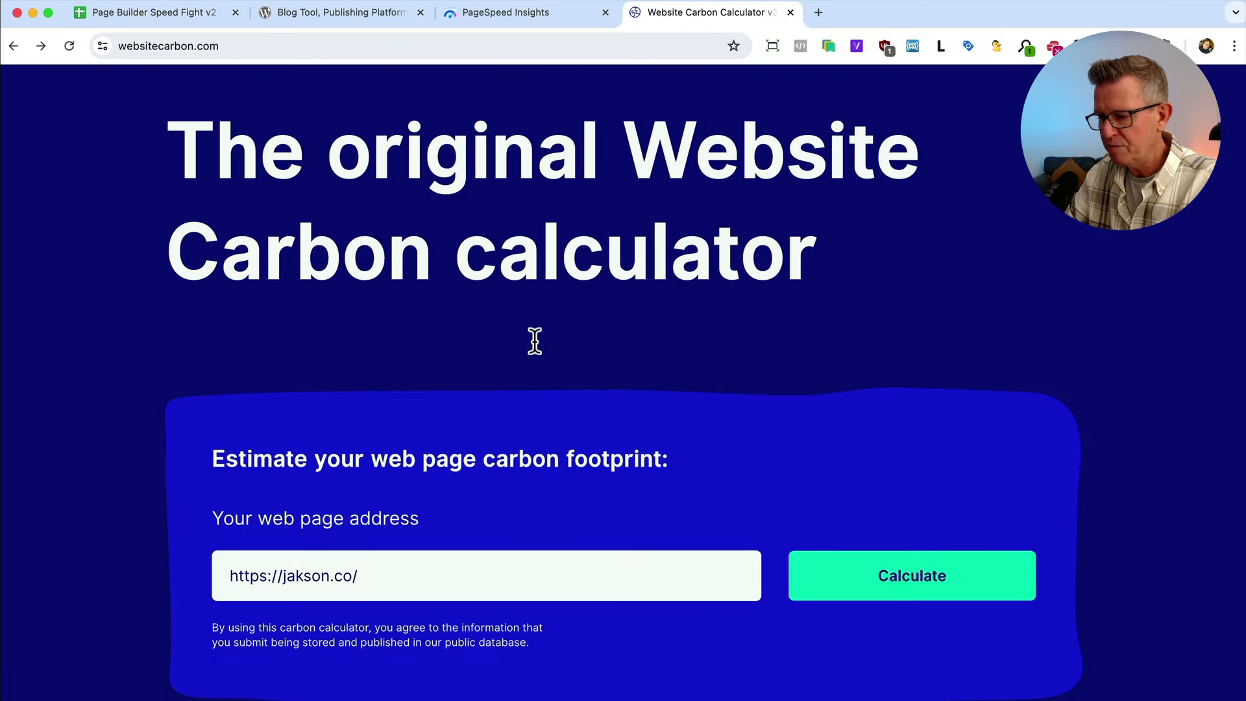
click(390, 568)
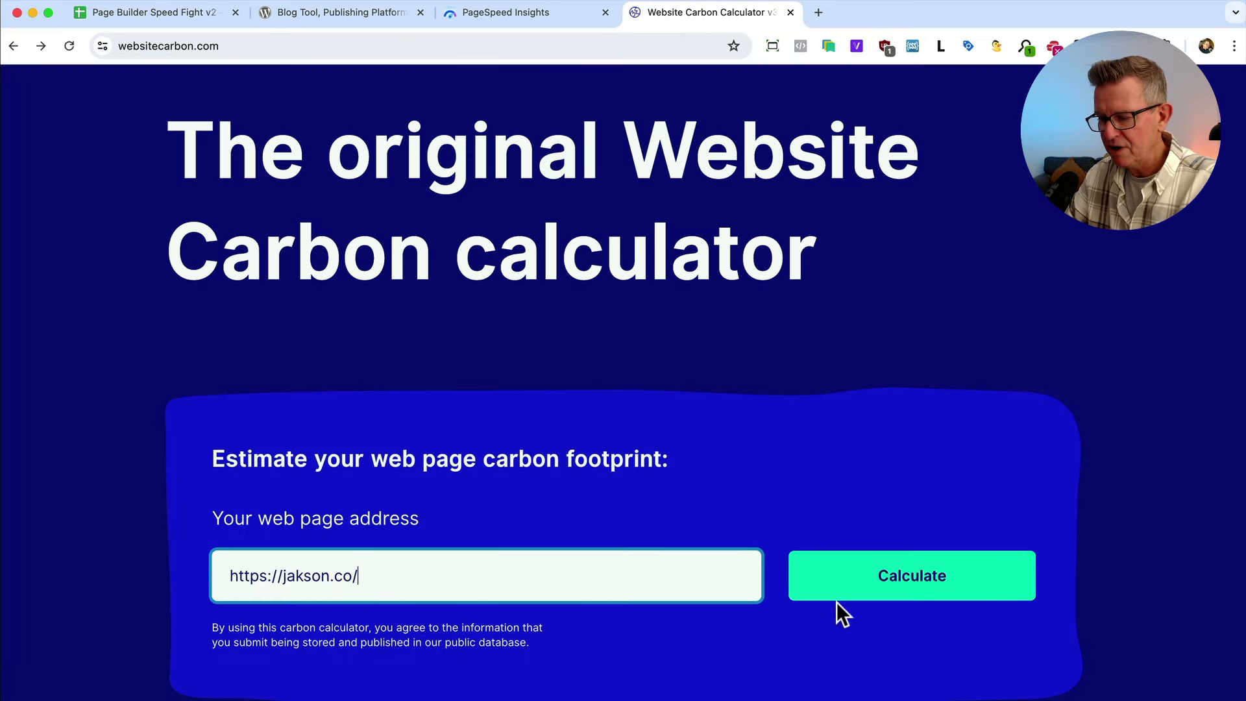
click(41, 46)
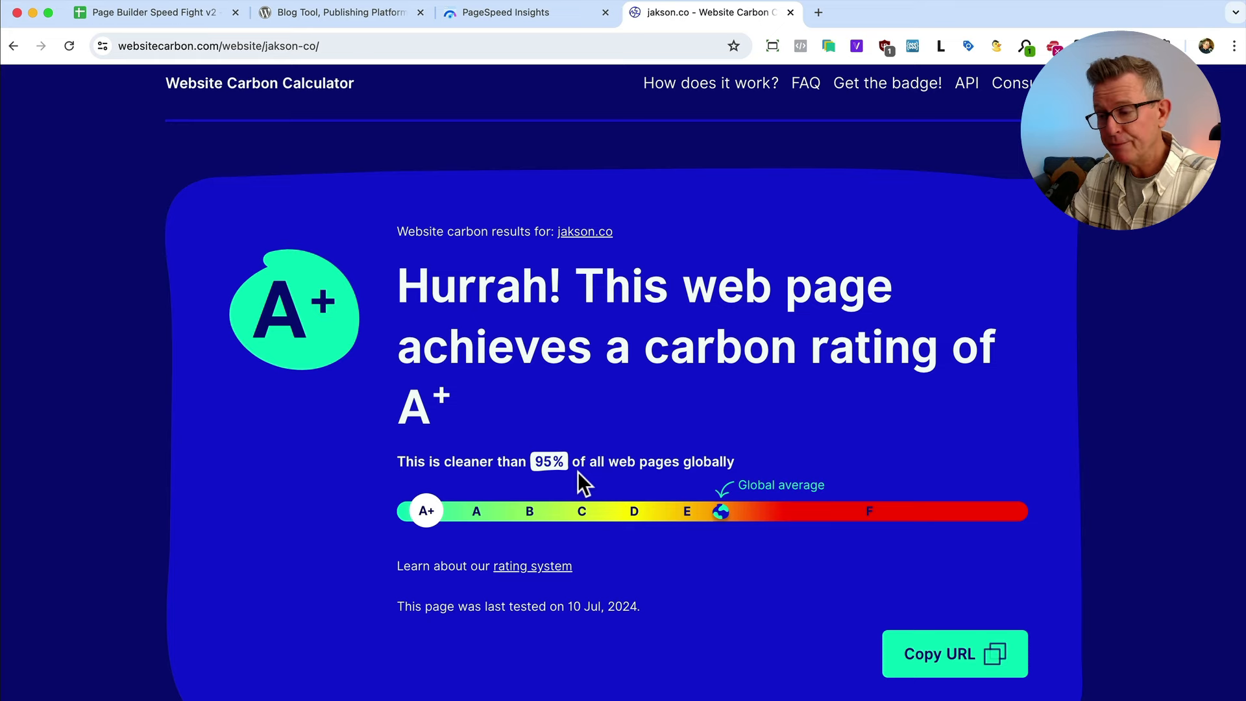
Return to the July results spreadsheet and go through the Page Builder, Page Tested, Place and April comparison headers
key(super+1)
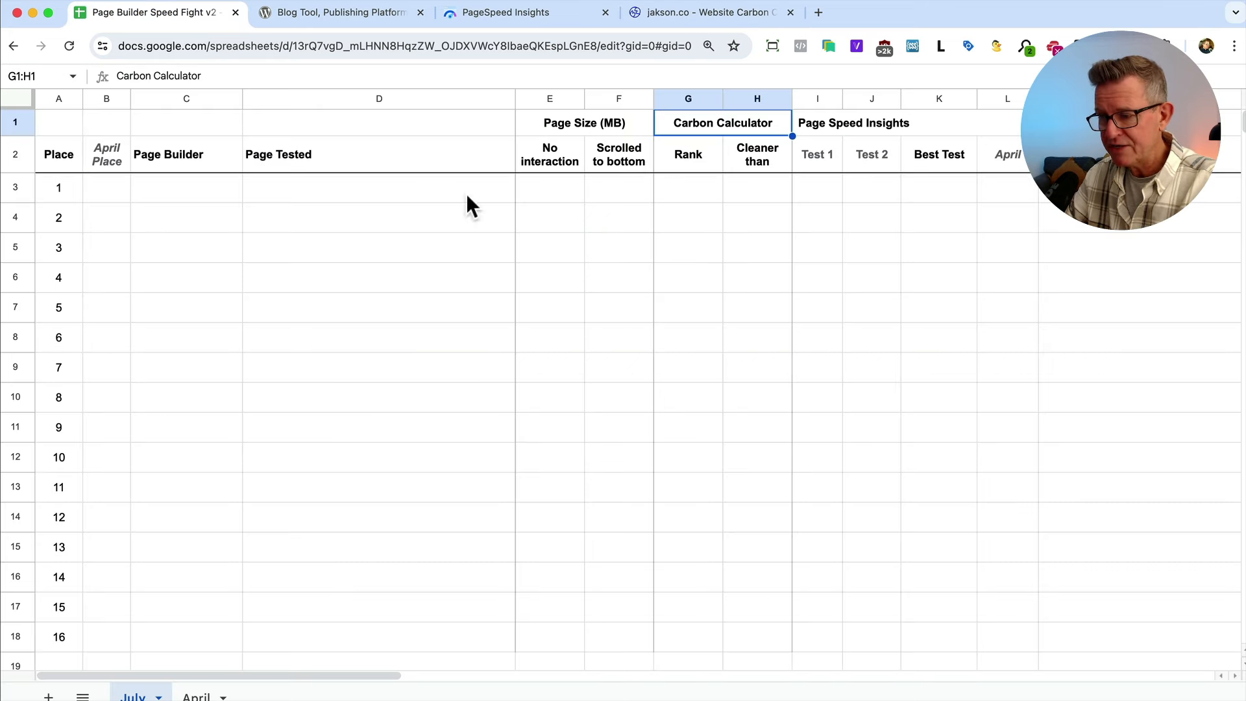
click(186, 156)
click(313, 148)
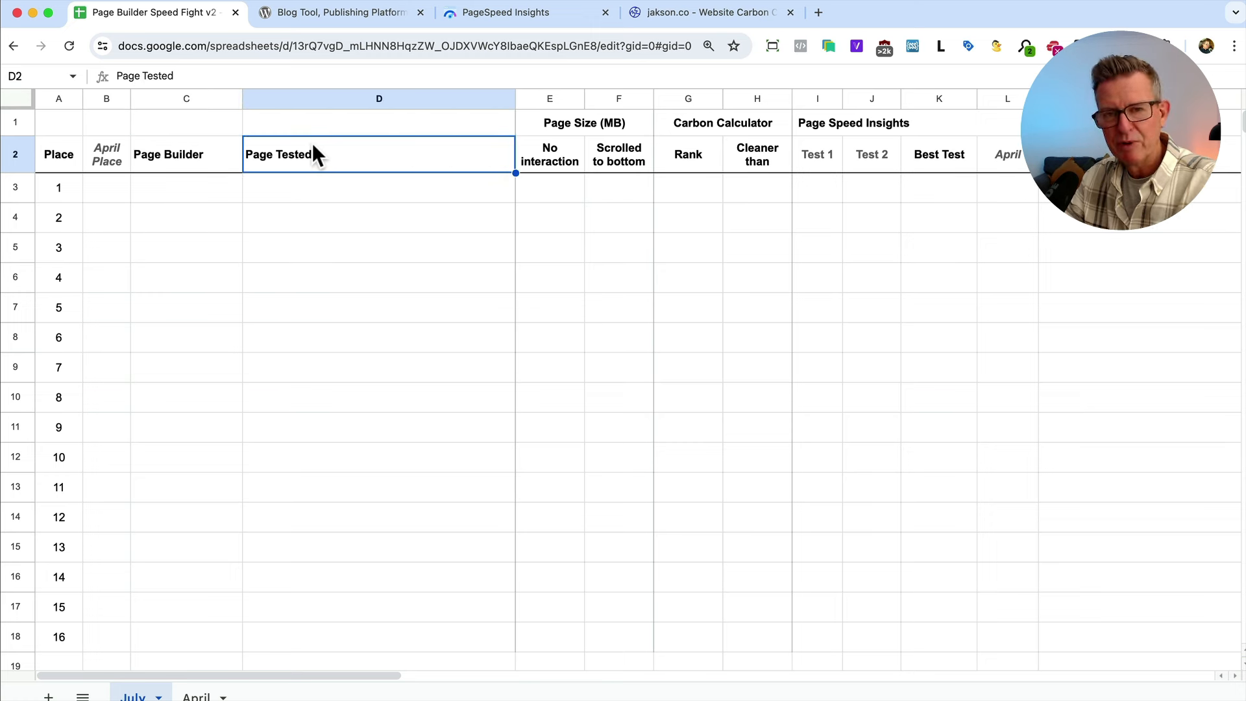
click(246, 317)
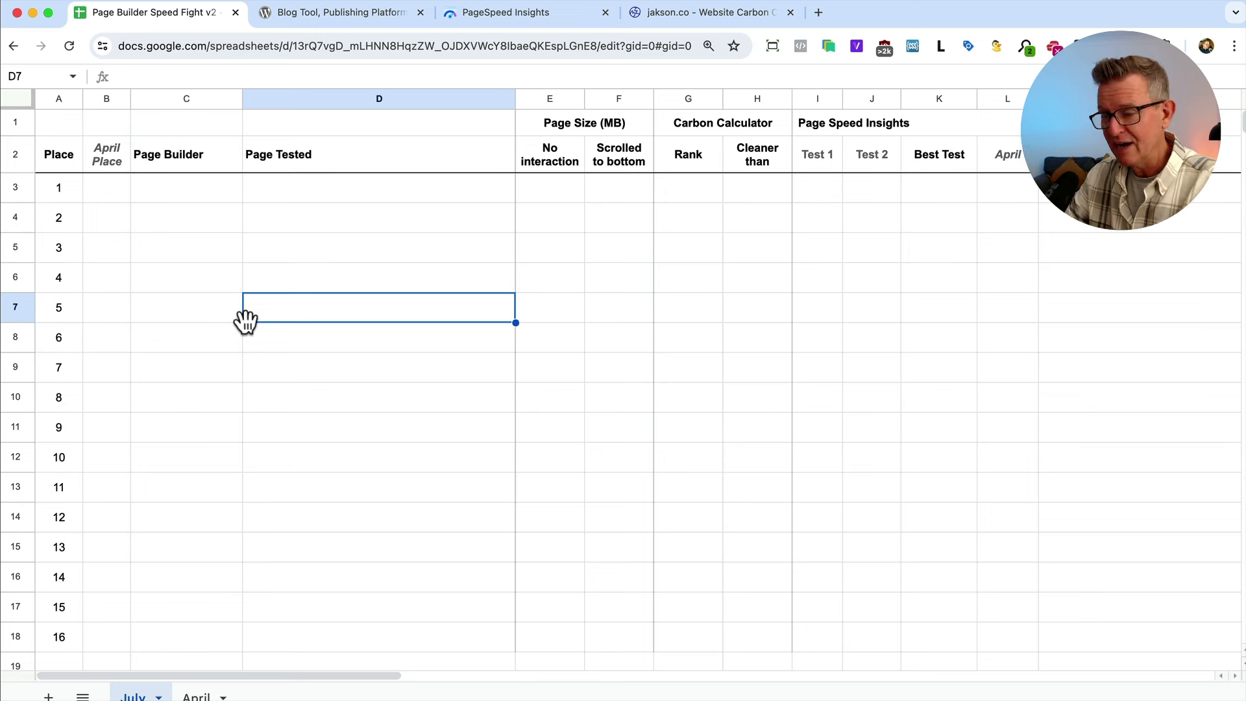
click(106, 163)
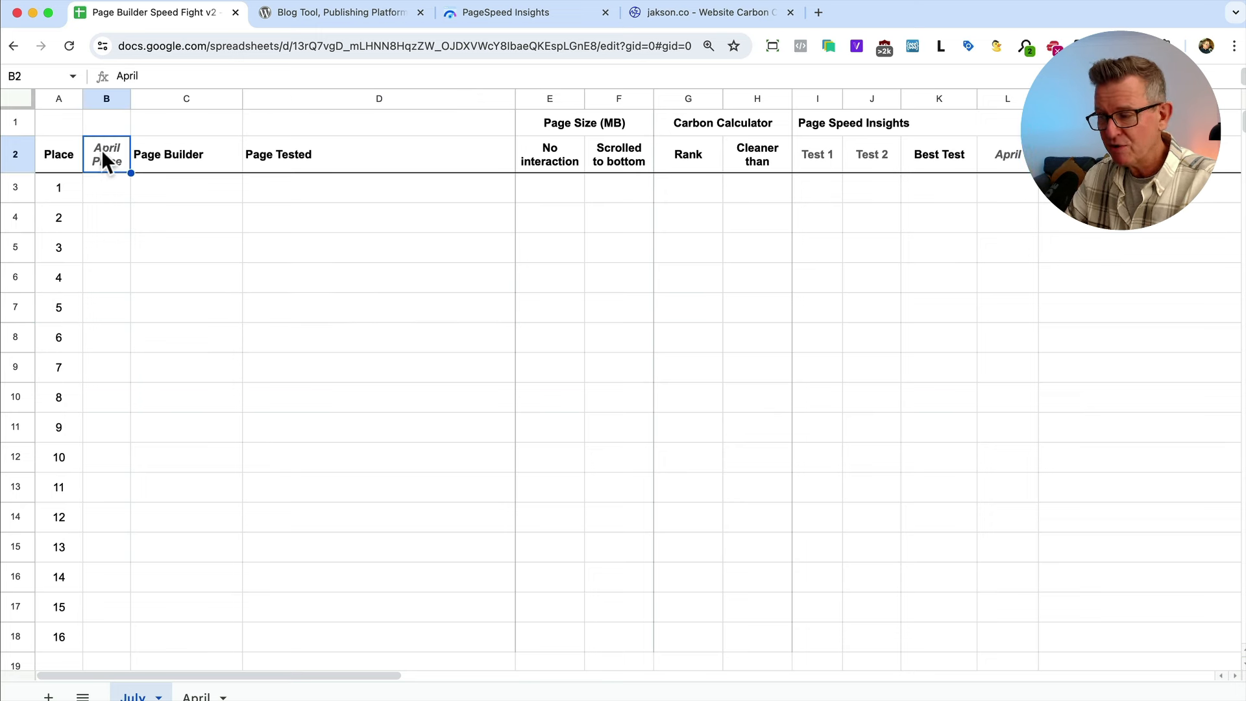
click(63, 163)
click(111, 161)
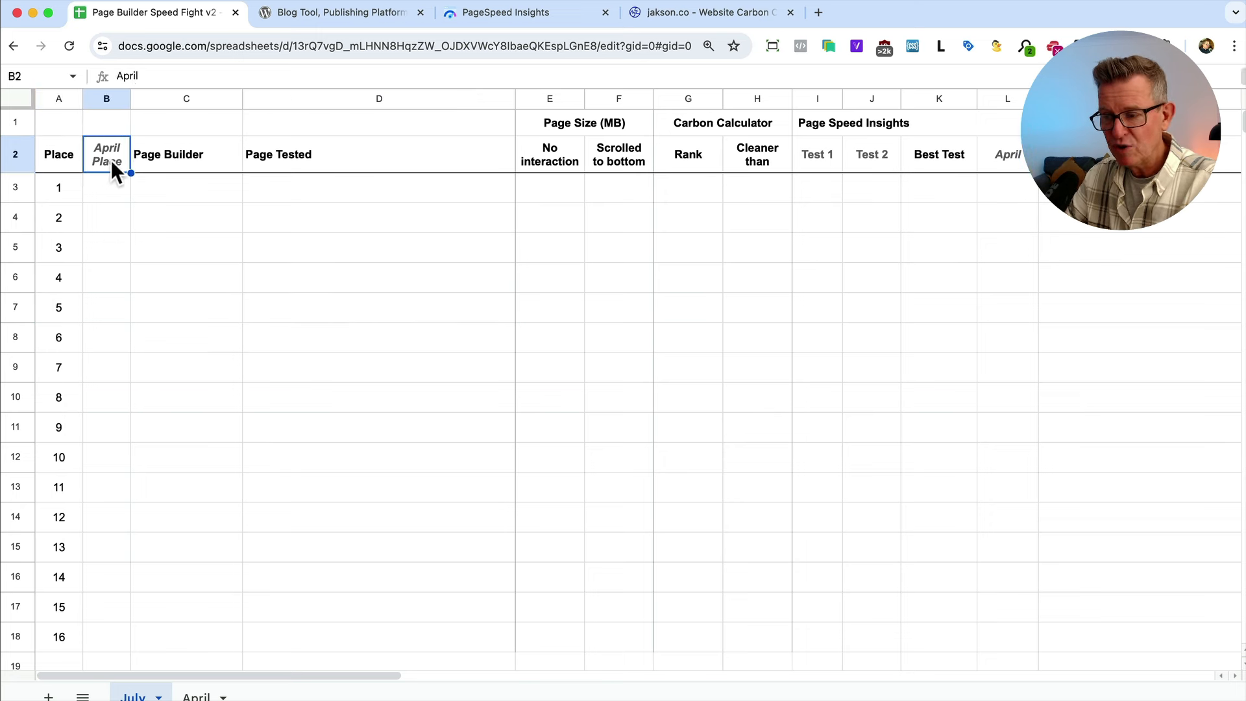
click(1013, 160)
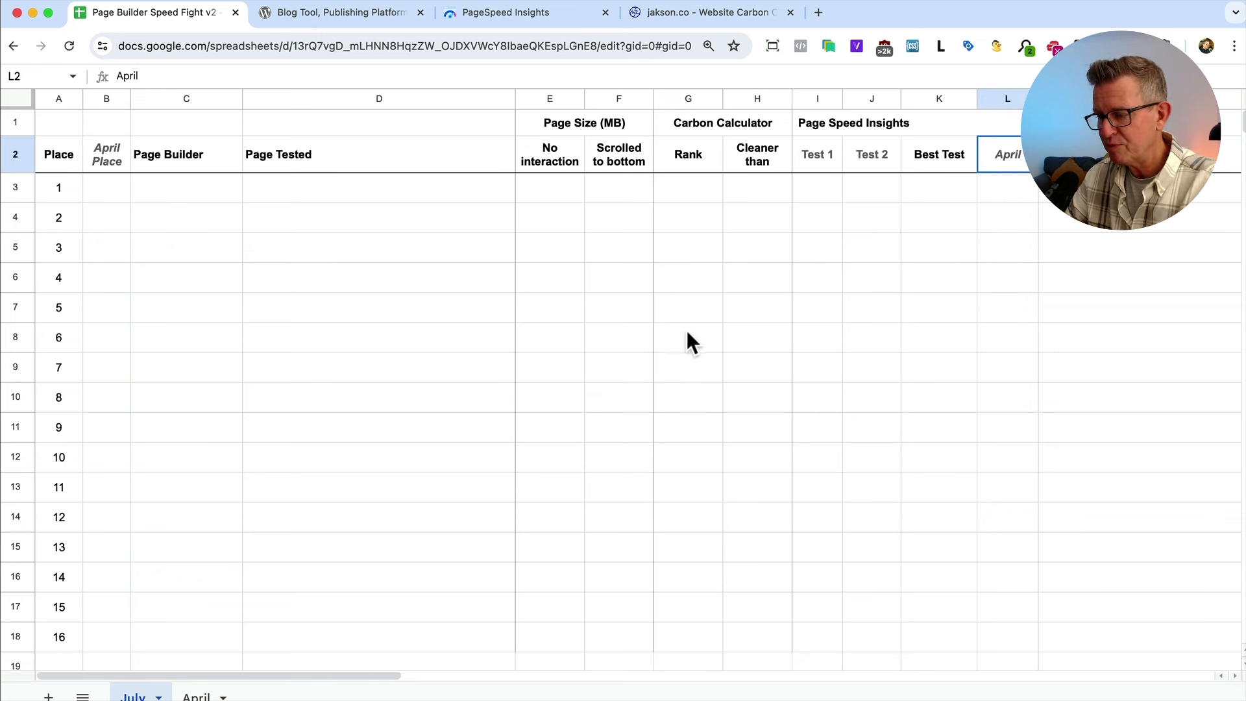
Restore the Elementor results in the place 16 row and inspect its April placing, test scores and page sizes
click(103, 640)
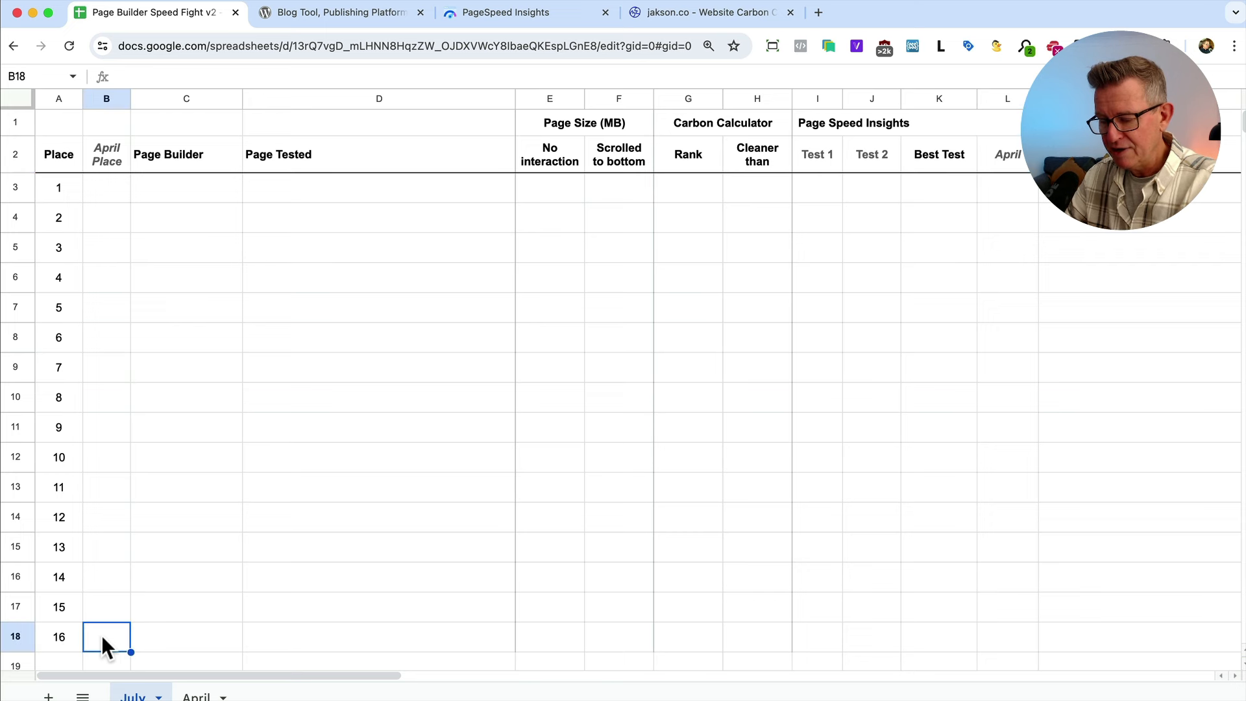
key(super+v)
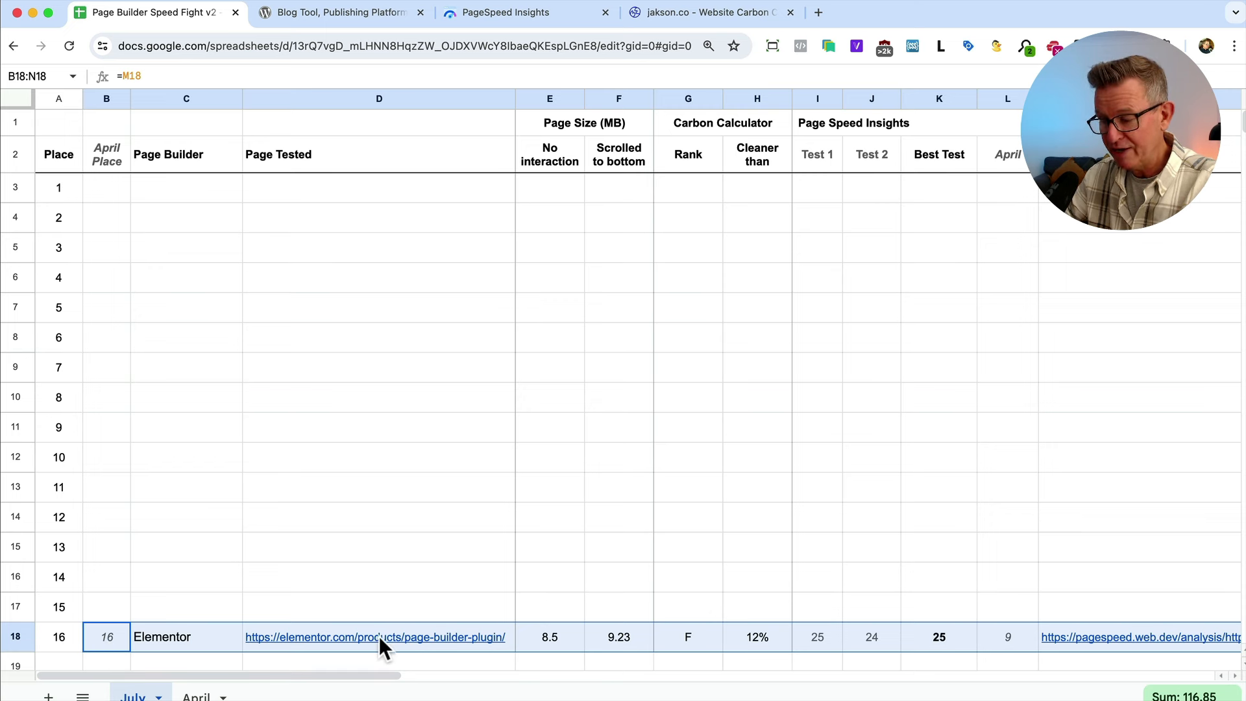
mouse_move(380, 635)
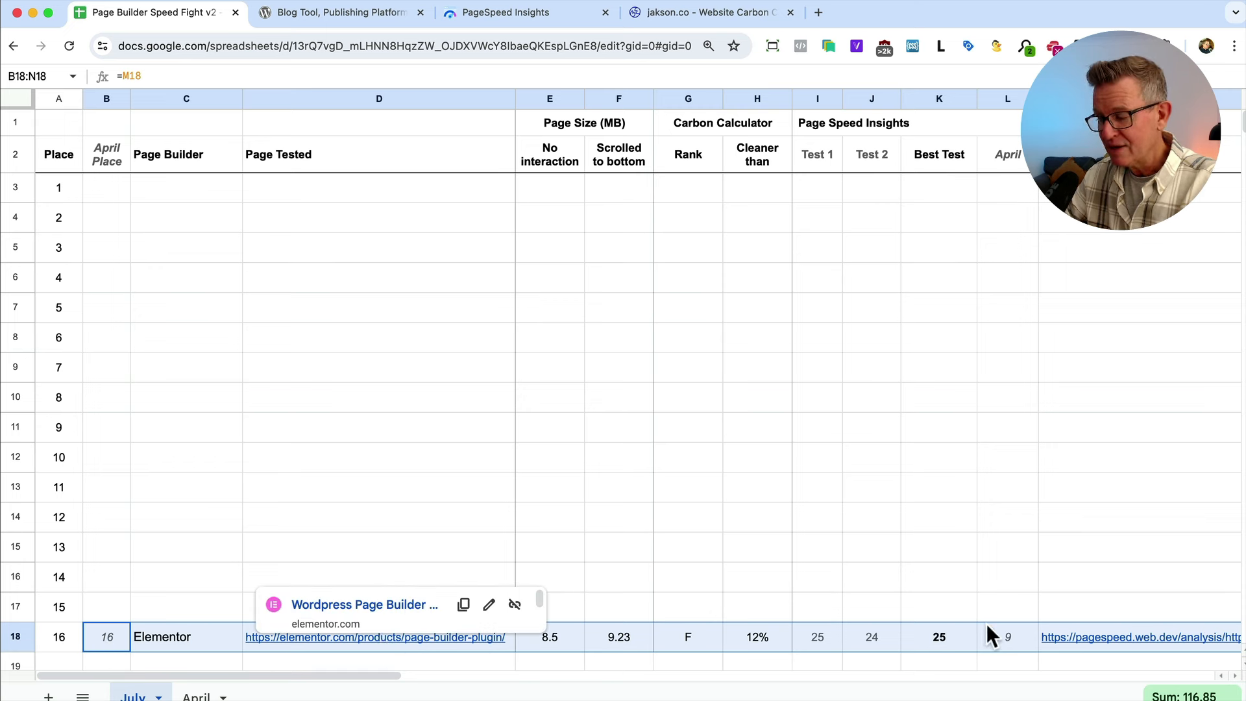
click(960, 636)
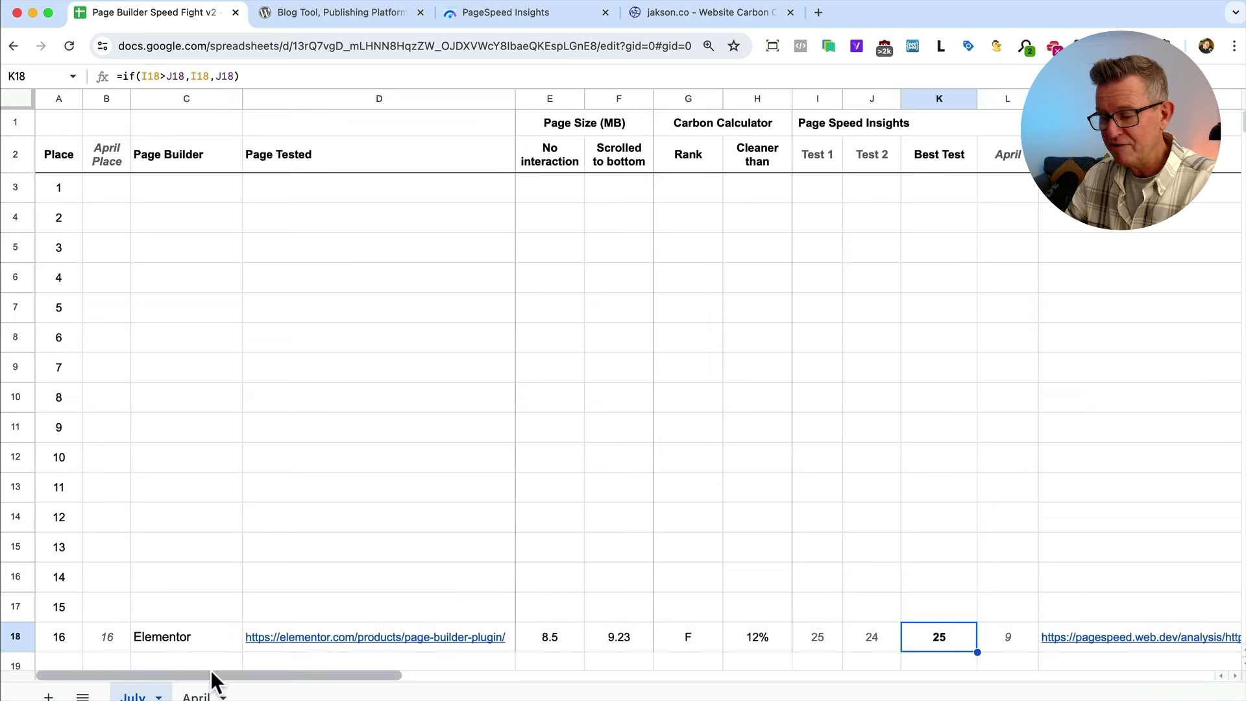
click(119, 637)
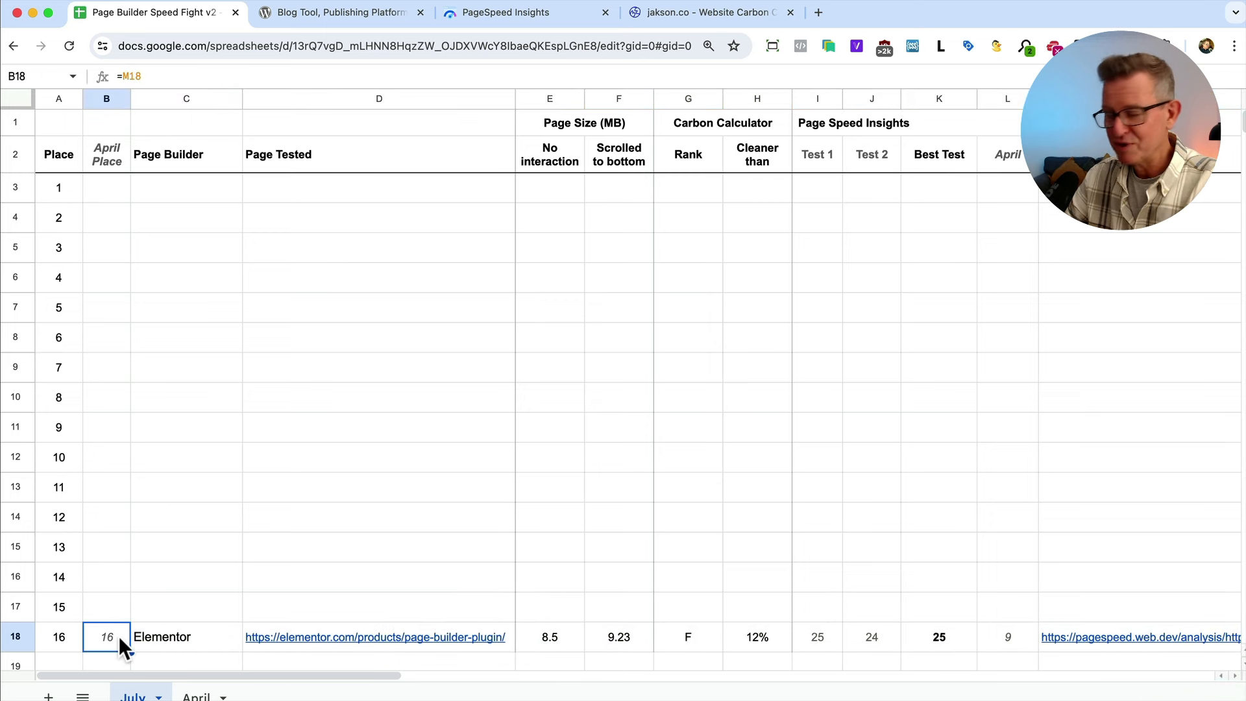
click(1018, 642)
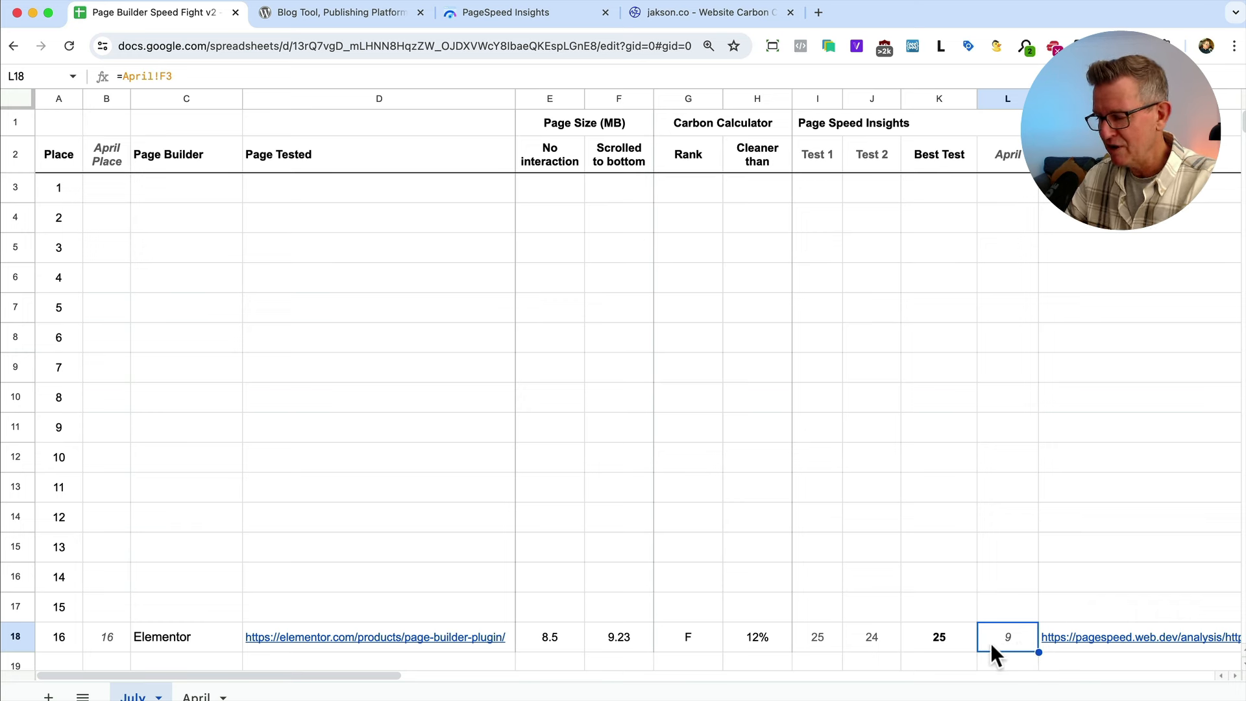
click(946, 641)
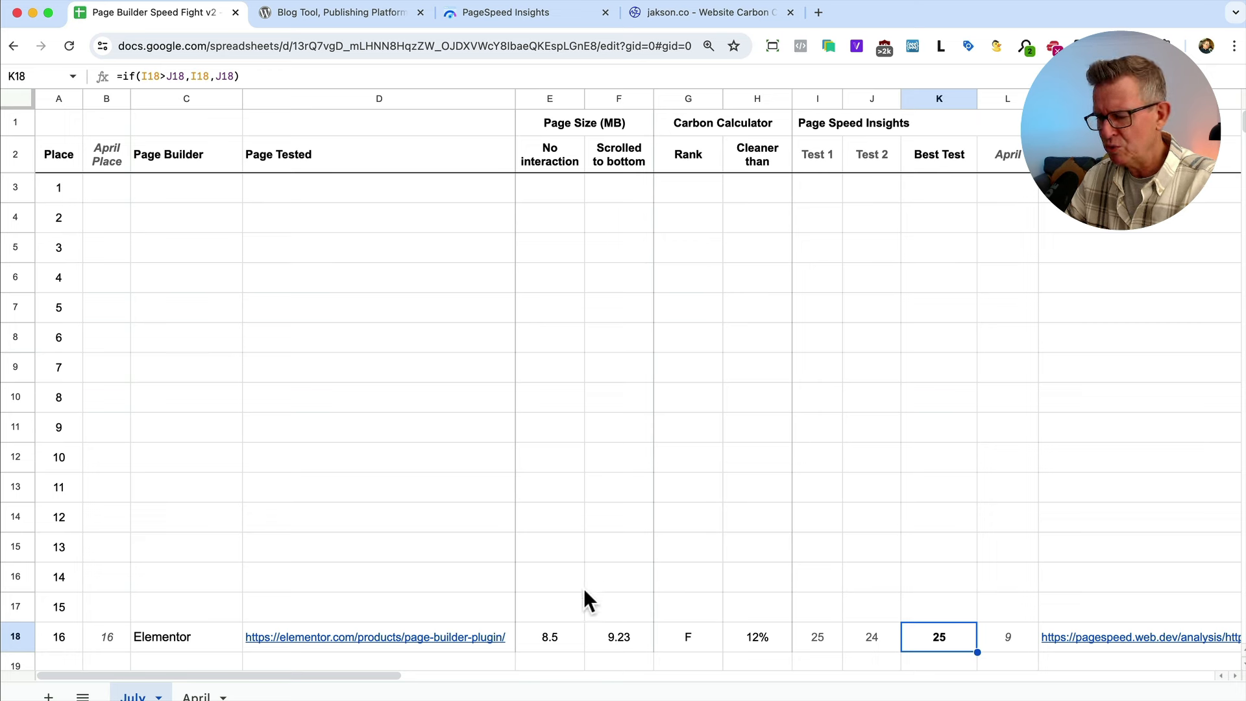
click(546, 637)
click(630, 638)
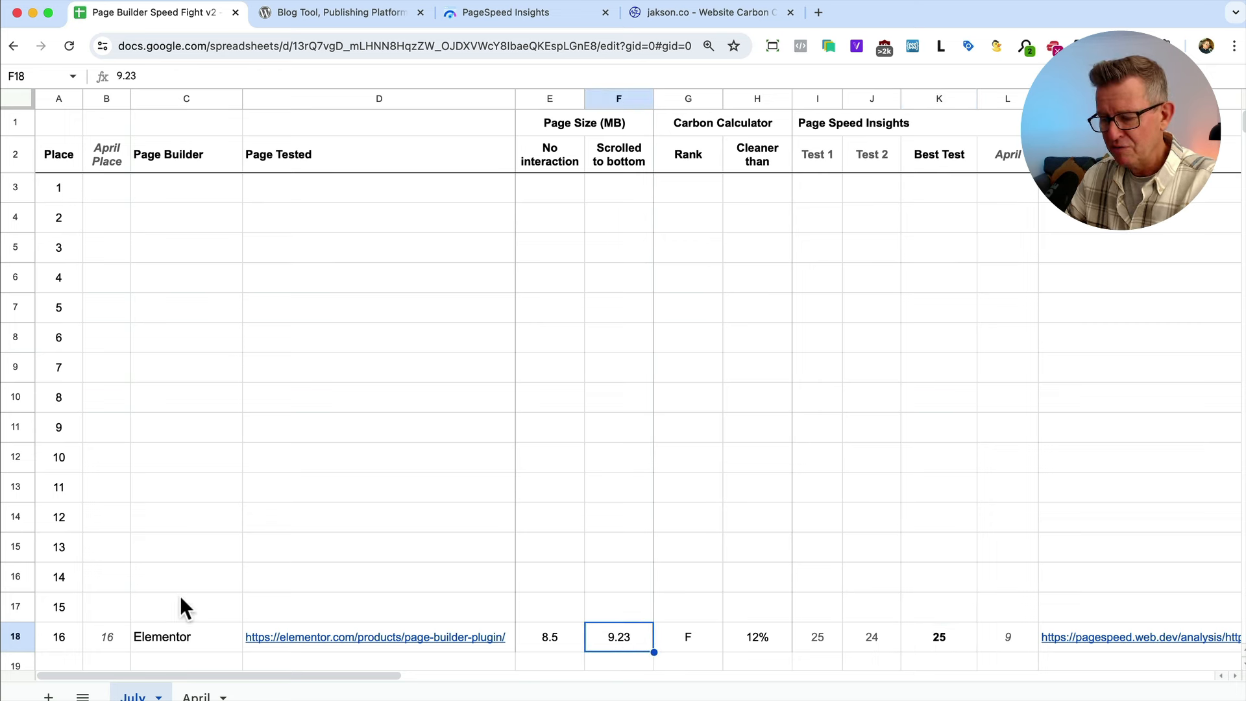
Undo the clearing of the Brizy row at place 15 and check its April and Best Test scores
key(super+z)
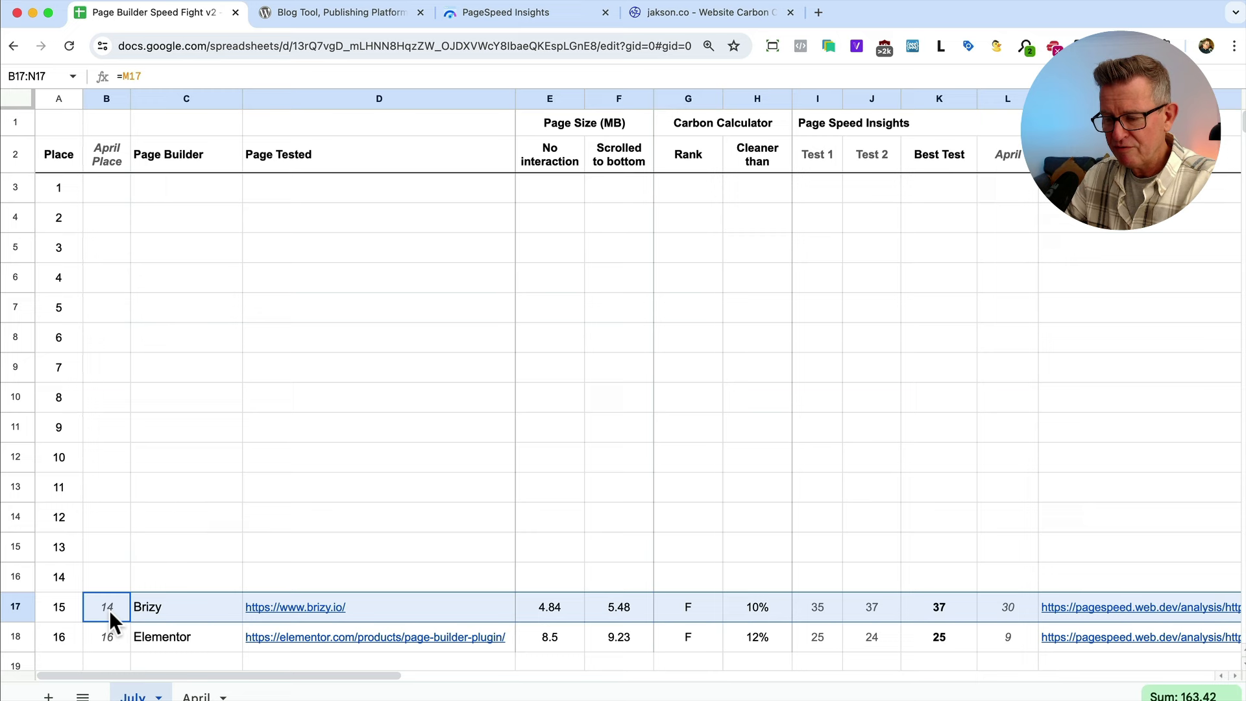
click(1009, 607)
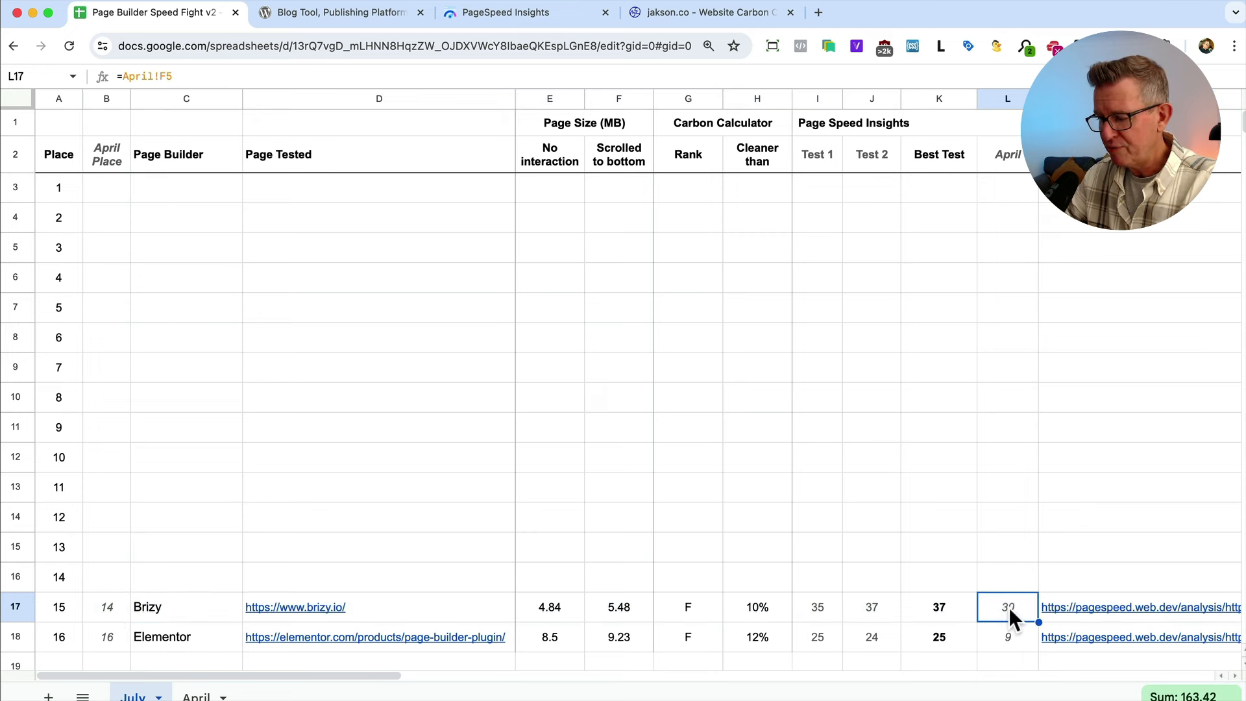
click(941, 608)
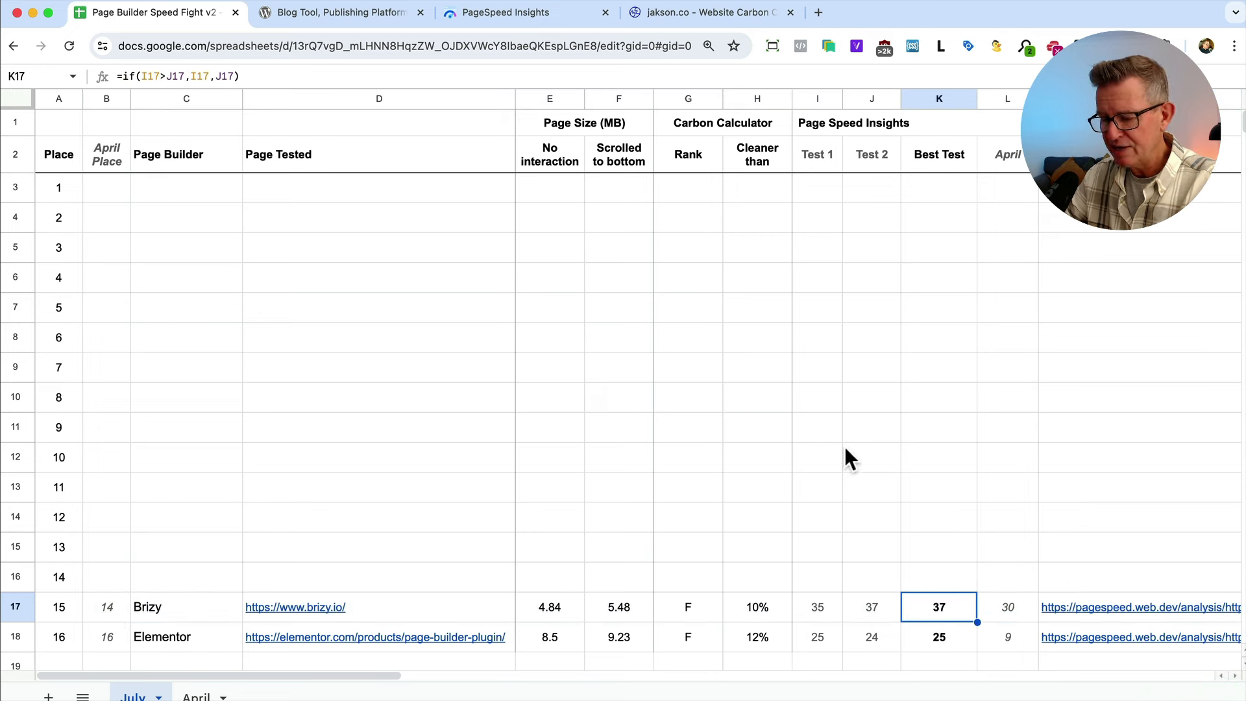
Undo the clearing of the Beaver Builder row at place 14 and compare its test scores and page sizes
key(super+z)
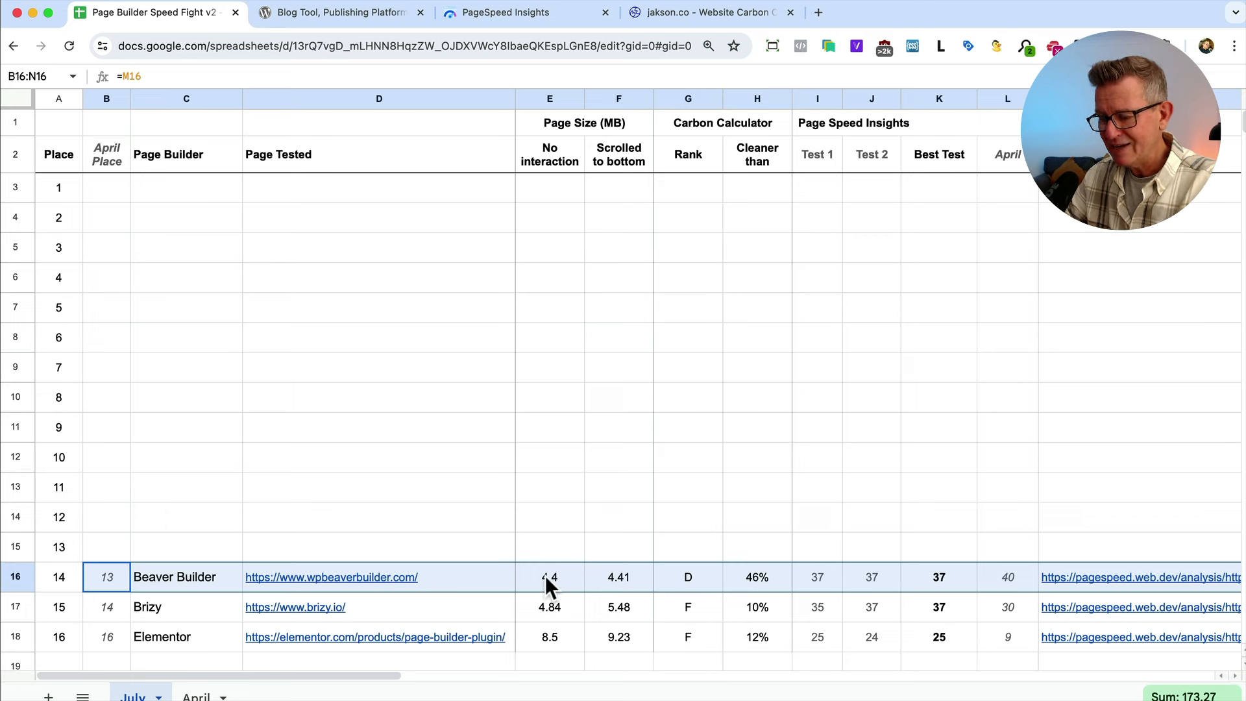
click(604, 583)
click(1006, 579)
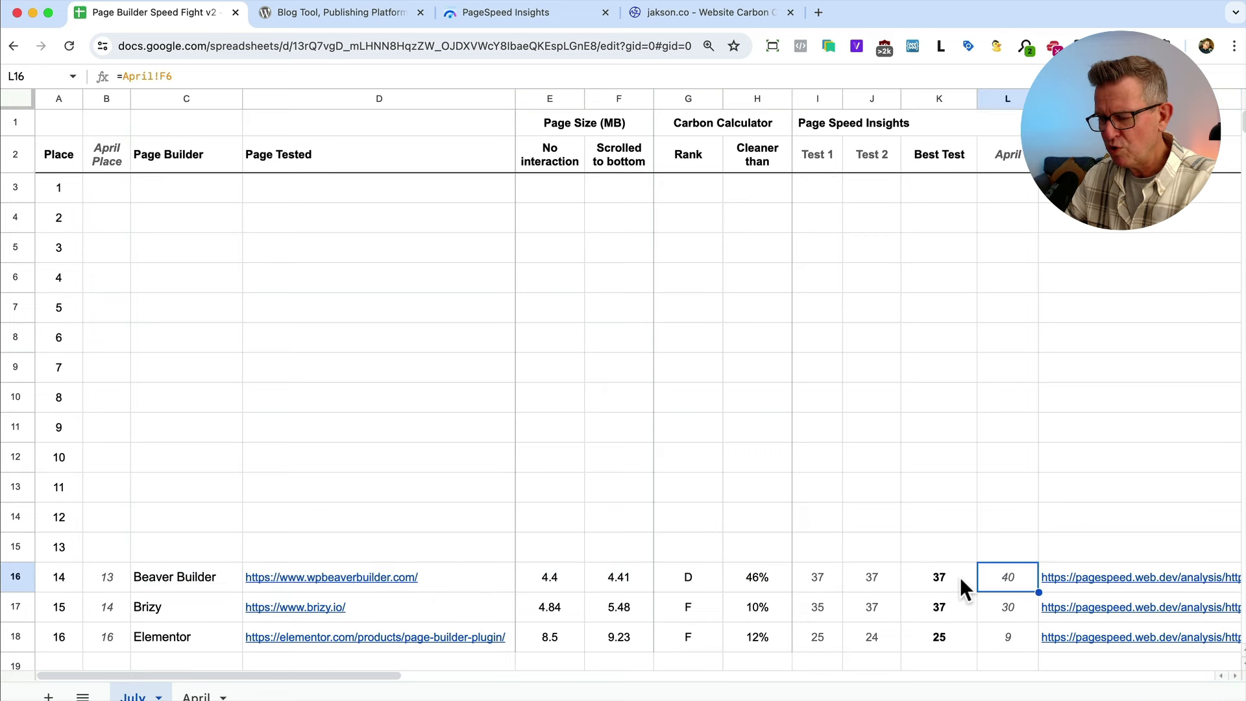
click(960, 578)
click(1019, 578)
click(960, 578)
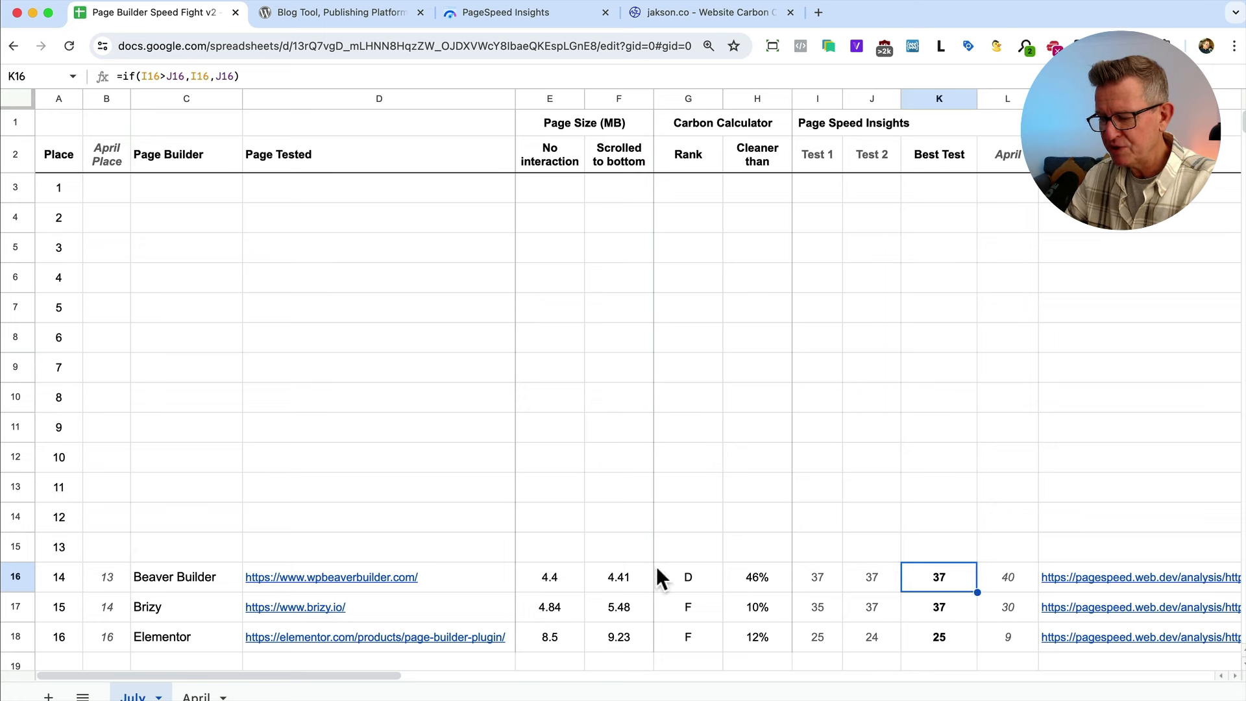
click(553, 572)
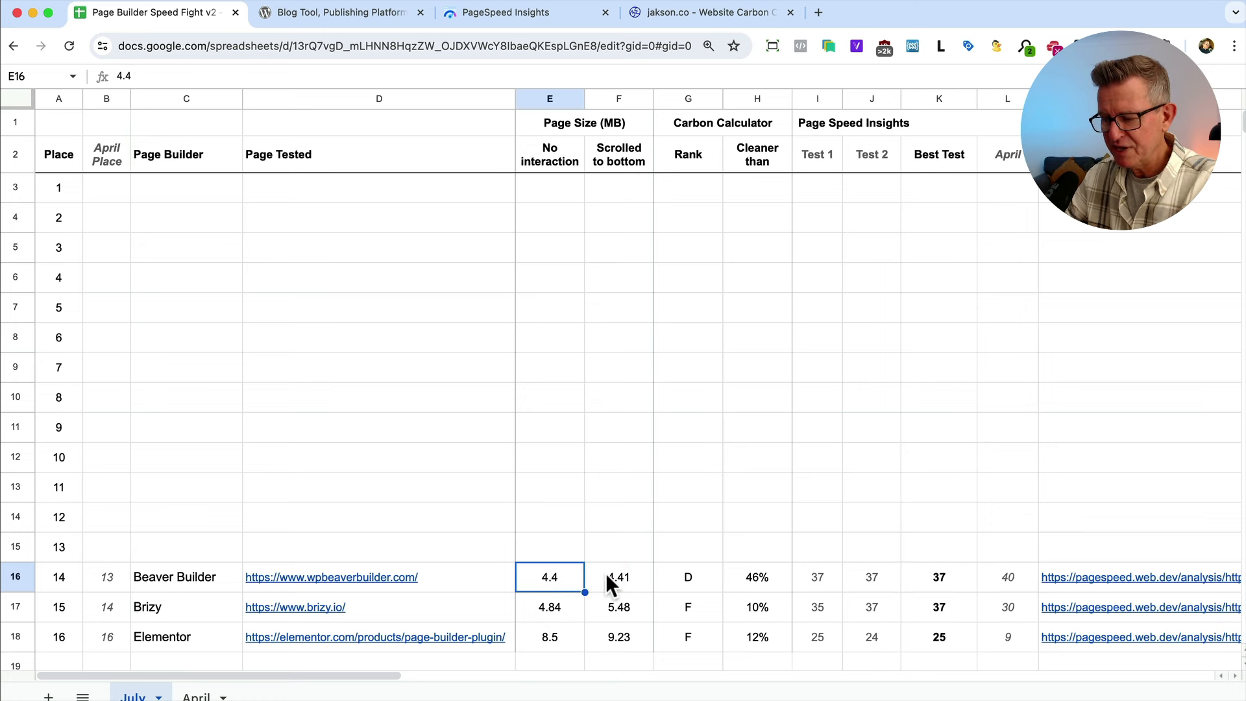
click(631, 574)
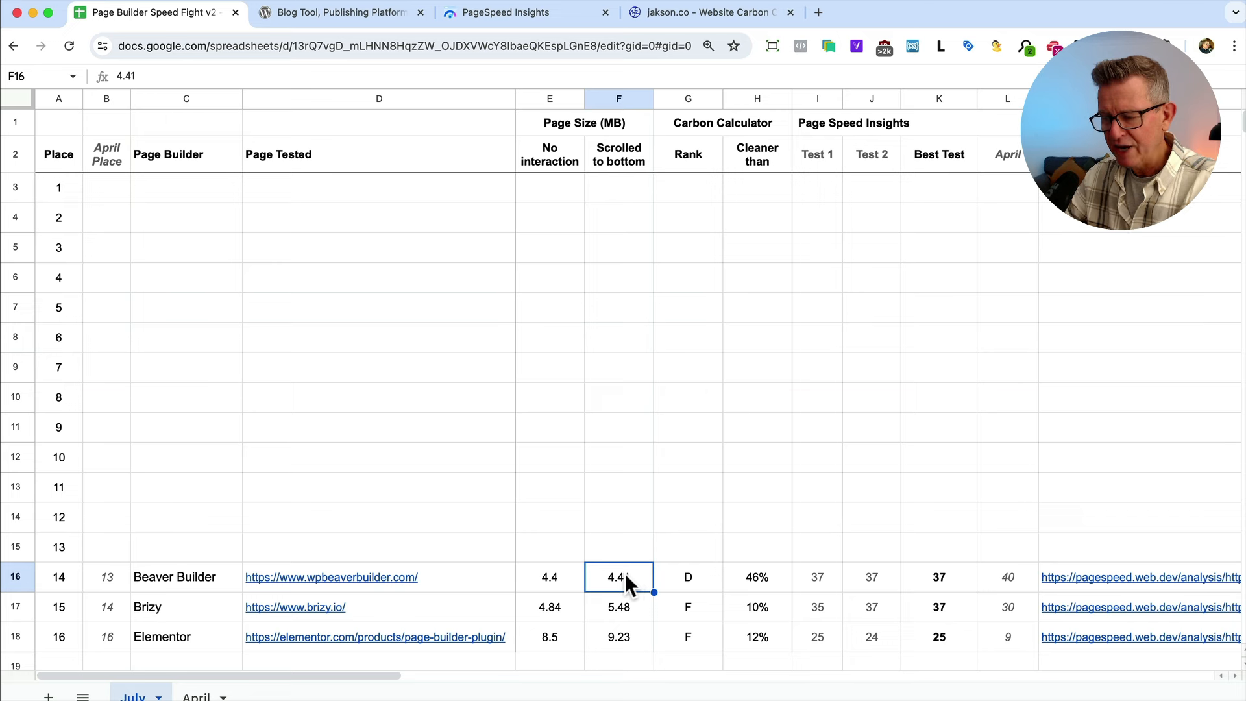
click(557, 583)
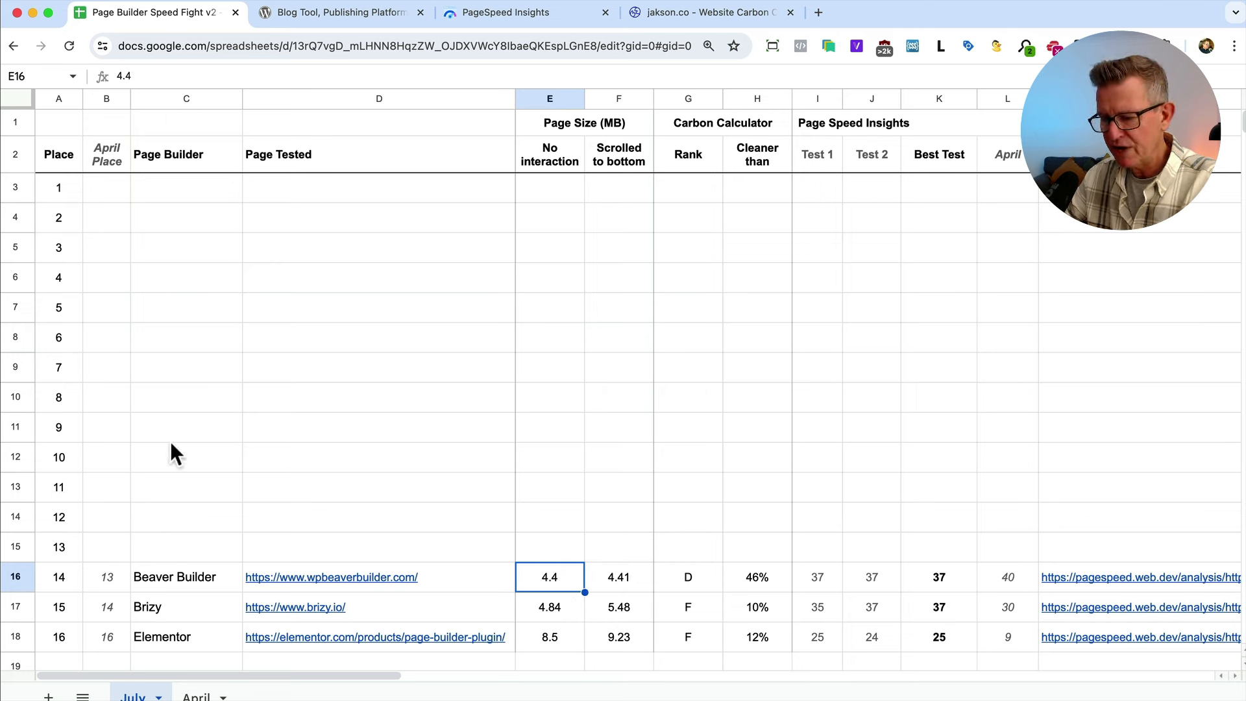
Undo the clearing of the WordPress row at place 13 and check its April placing, April score and Best Test
key(cmd+z)
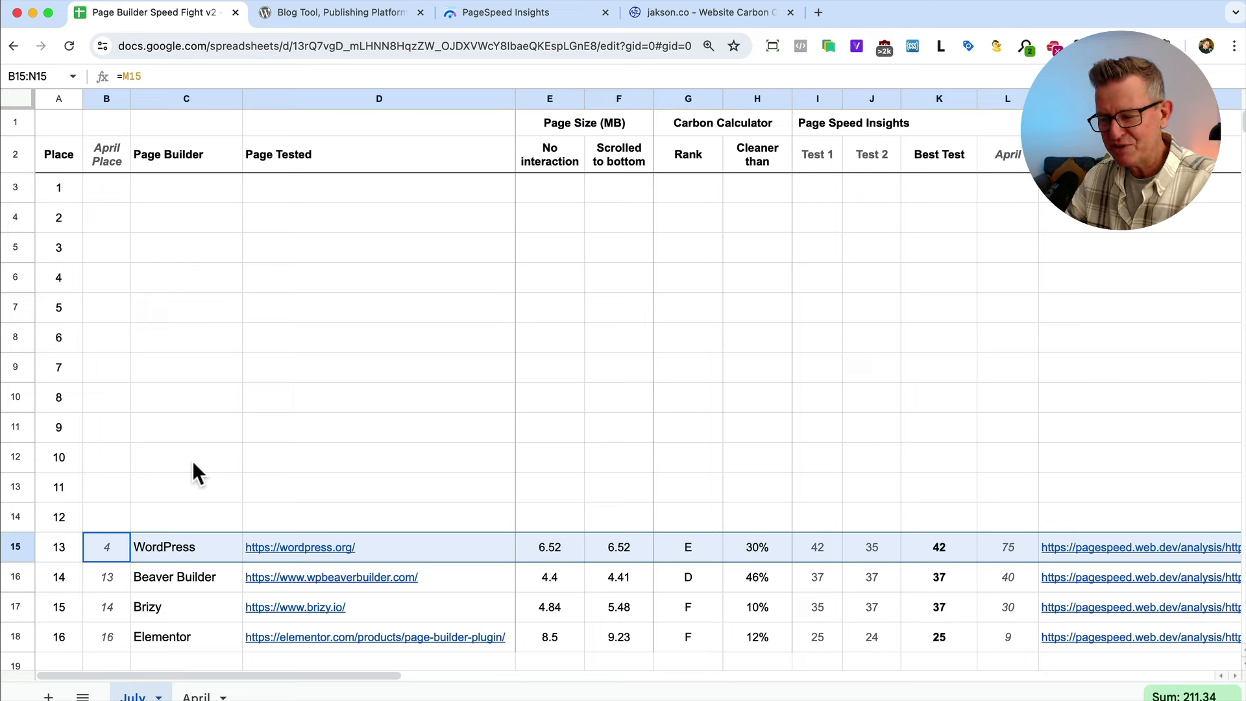
click(120, 560)
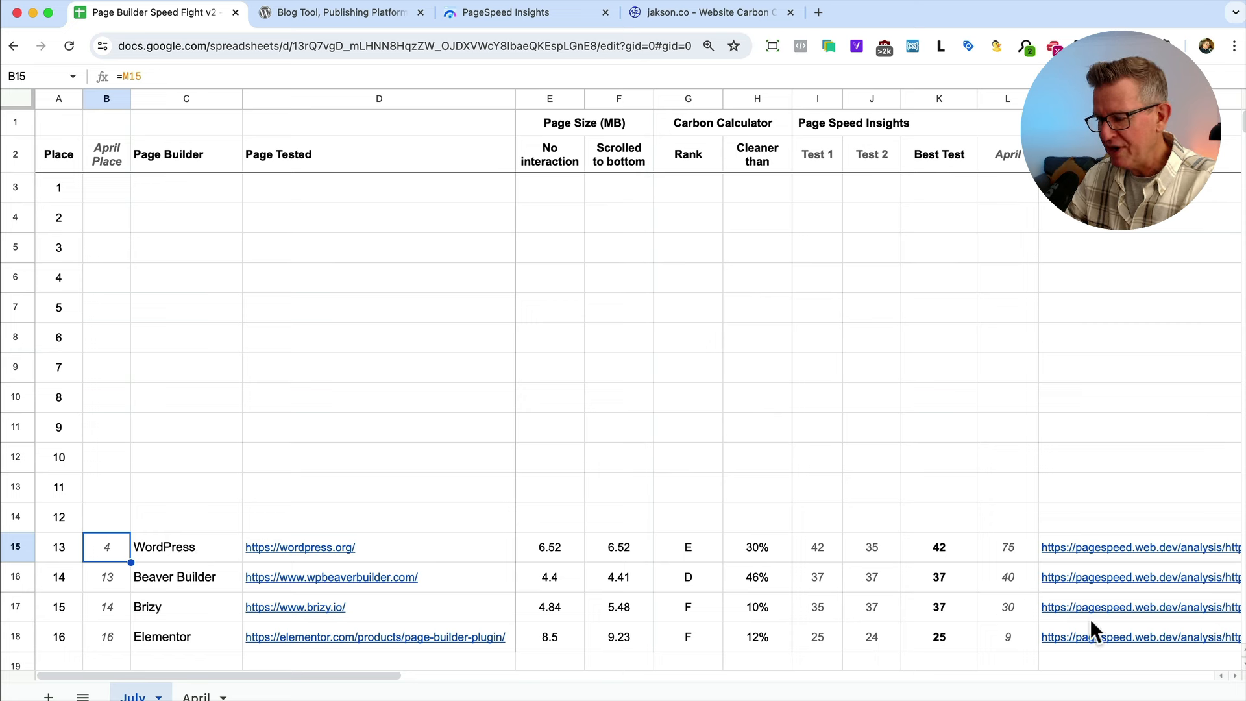
click(1008, 556)
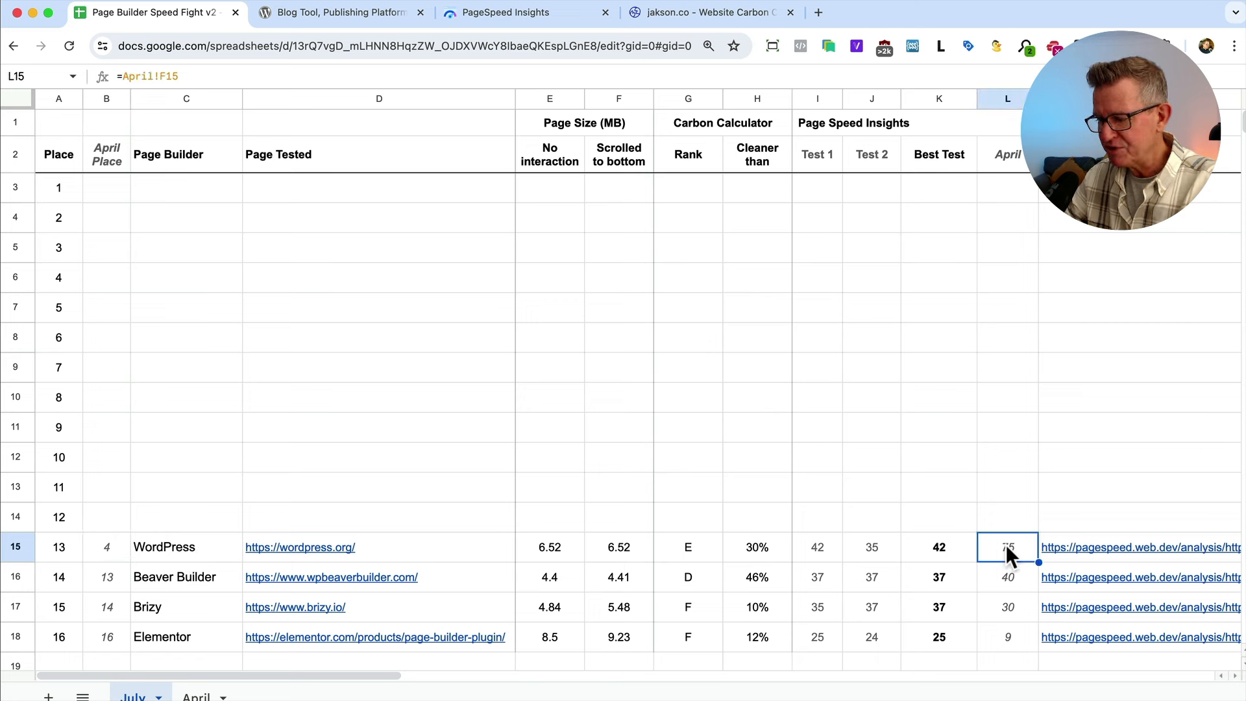
click(940, 551)
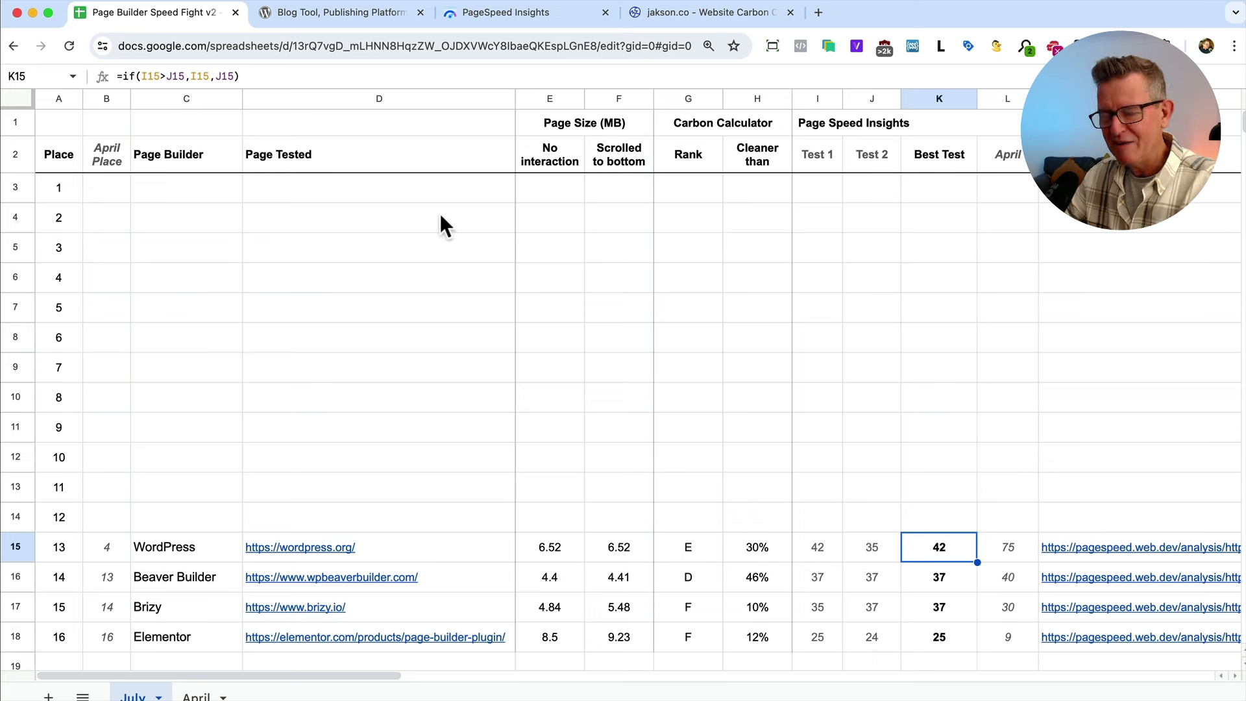
View the WordPress.org homepage, return to the July ranking sheet and check the WordPress row's no-interaction page size
click(343, 11)
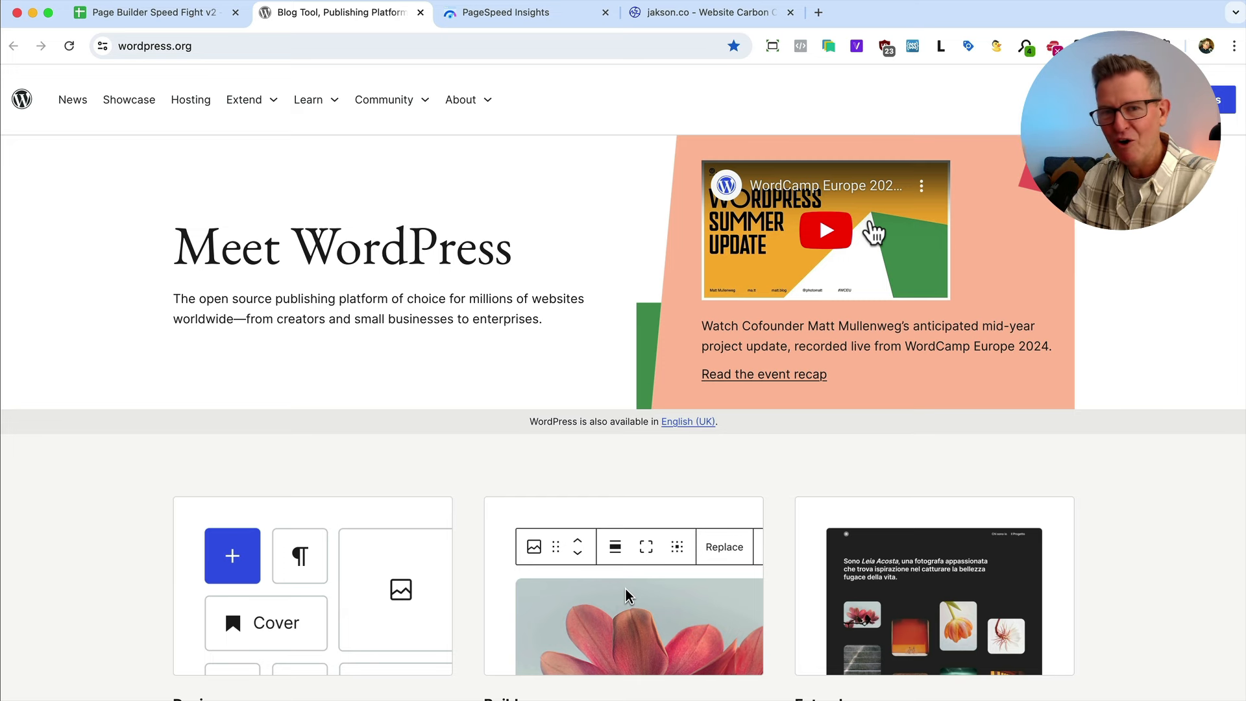
click(163, 20)
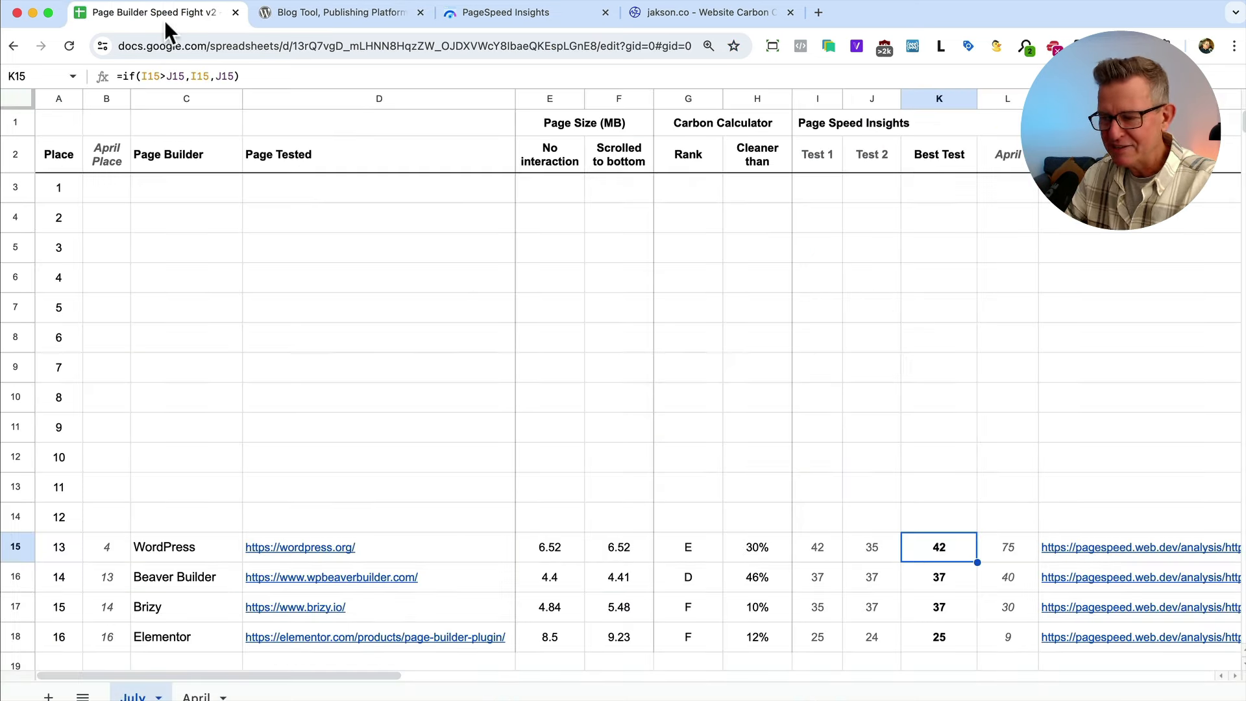
click(562, 544)
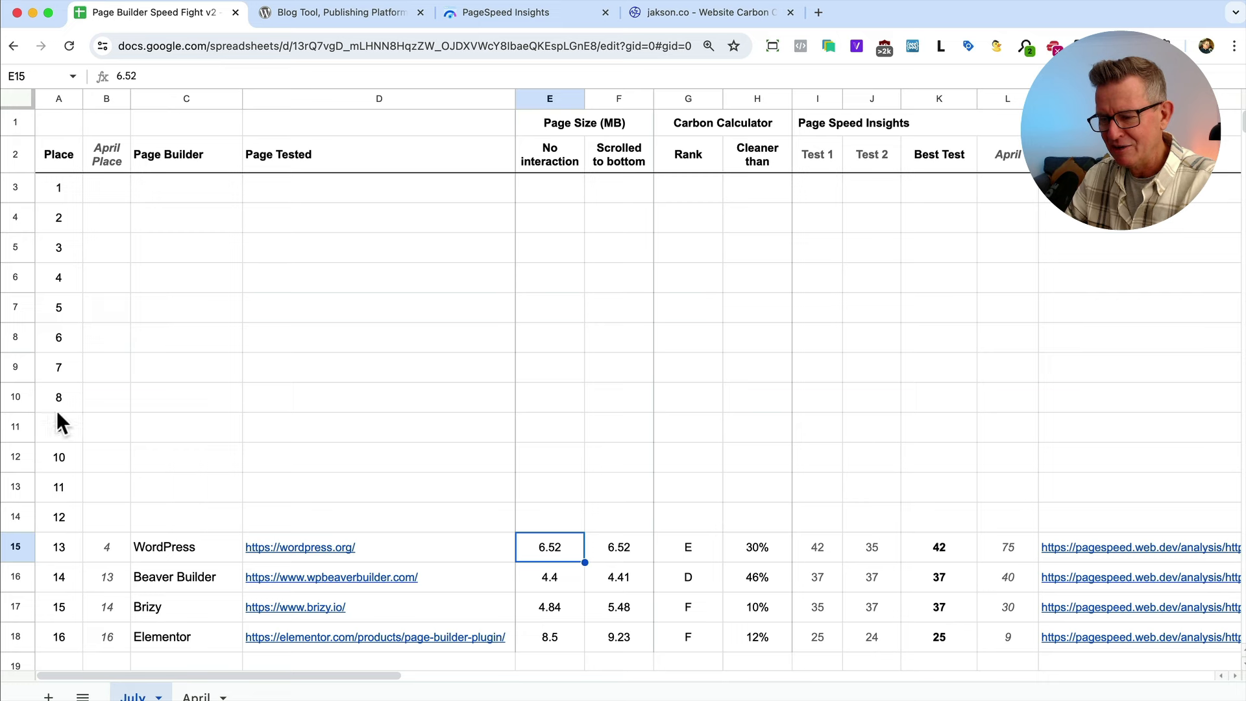
Undo the clearing of the Visual Composer row at place 12 and check its page sizes and Best Test score
key(super+z)
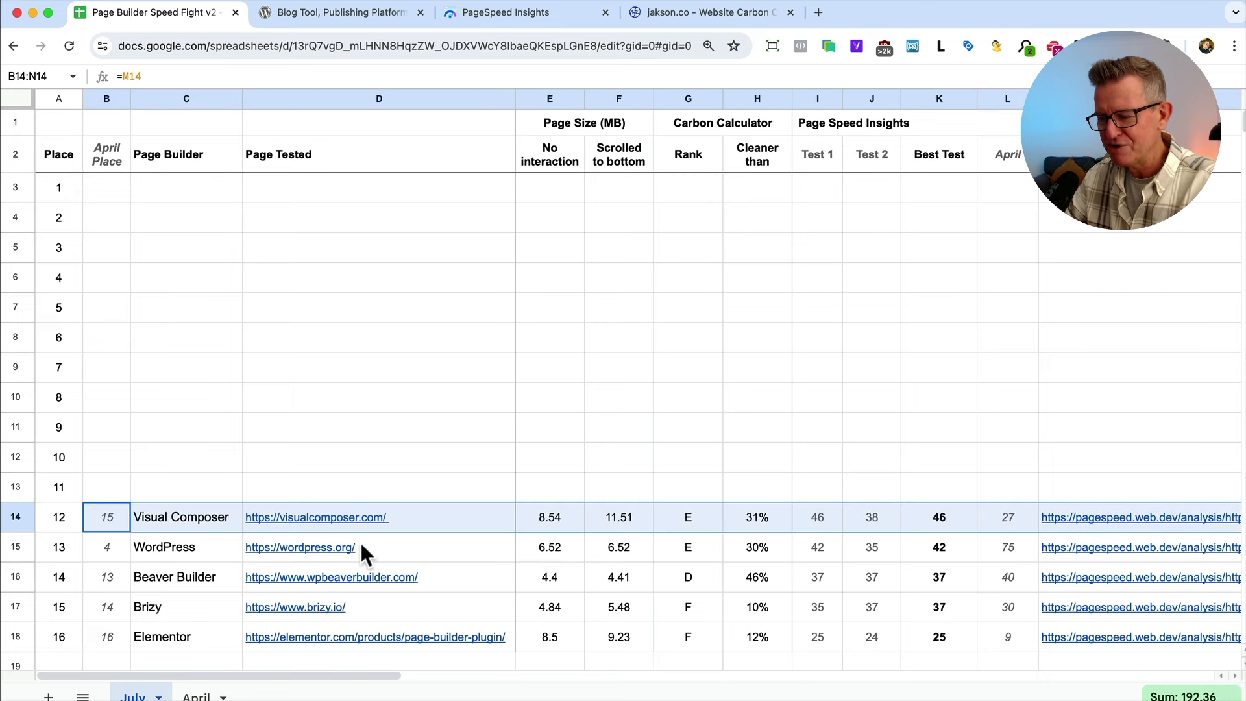
click(564, 520)
click(619, 518)
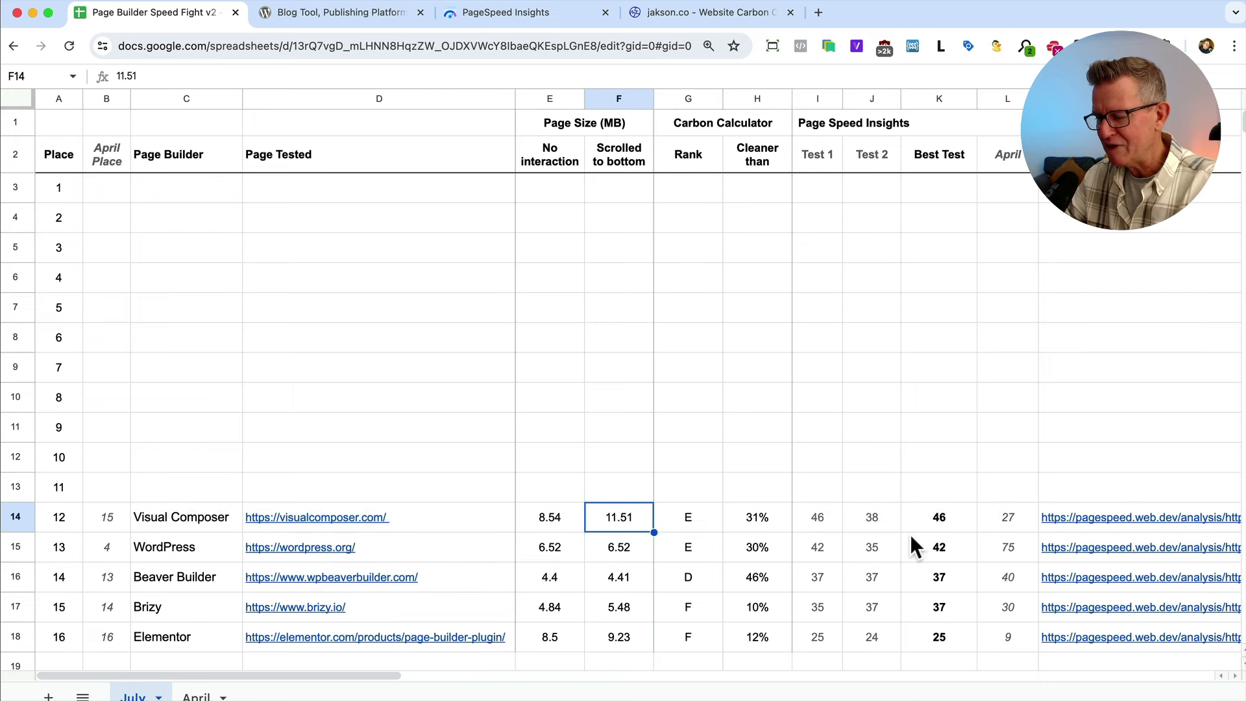
click(953, 526)
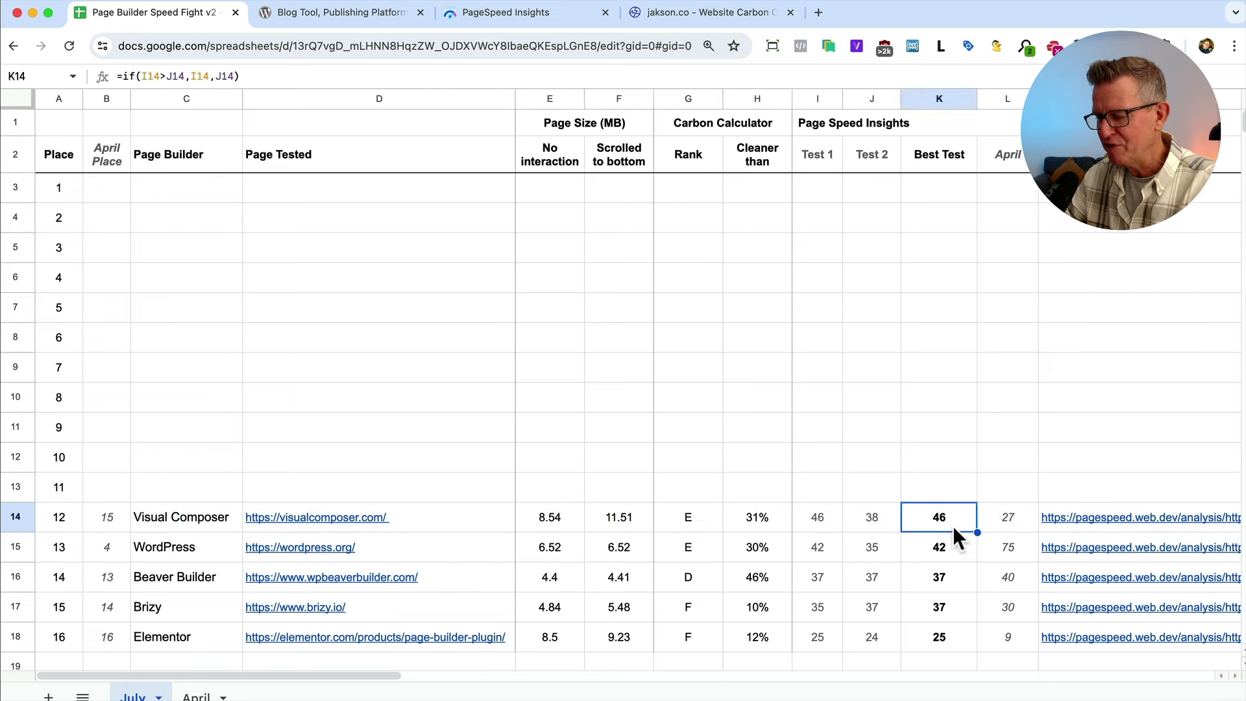
click(1014, 524)
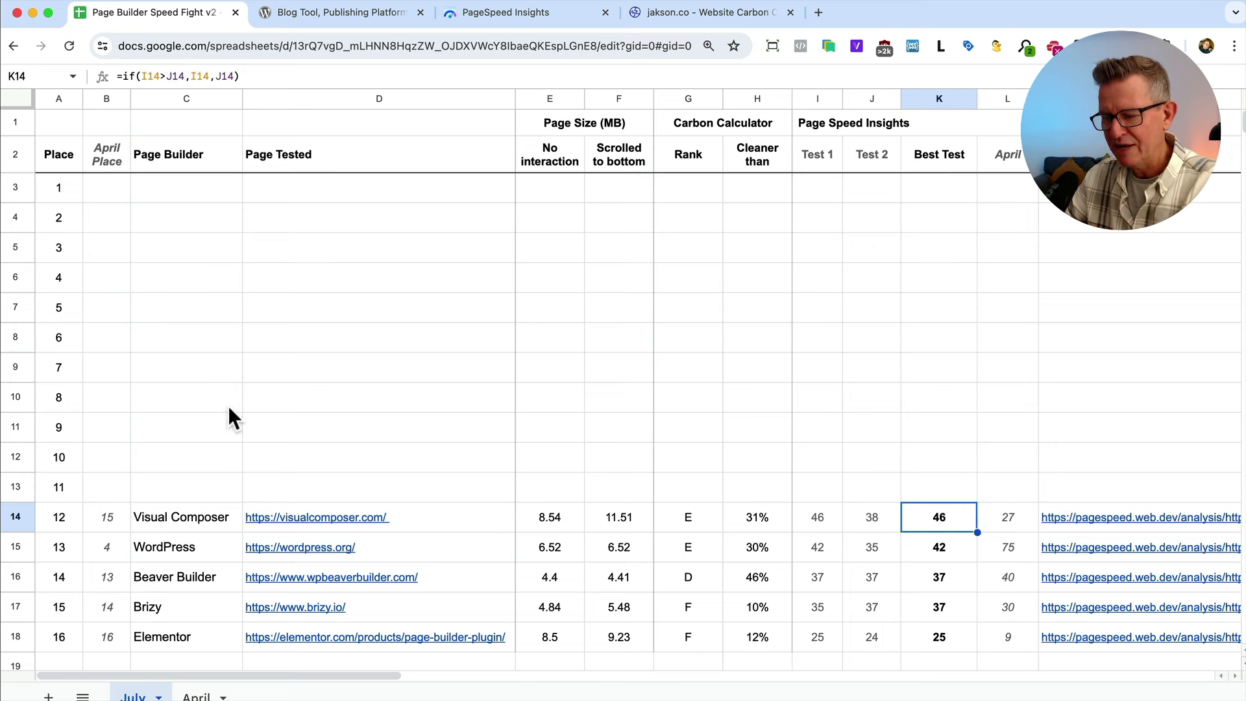
Undo the clearing of the WP Bakery row at place 11 and compare its scrolled page size, April score and Best Test
key(cmd+z)
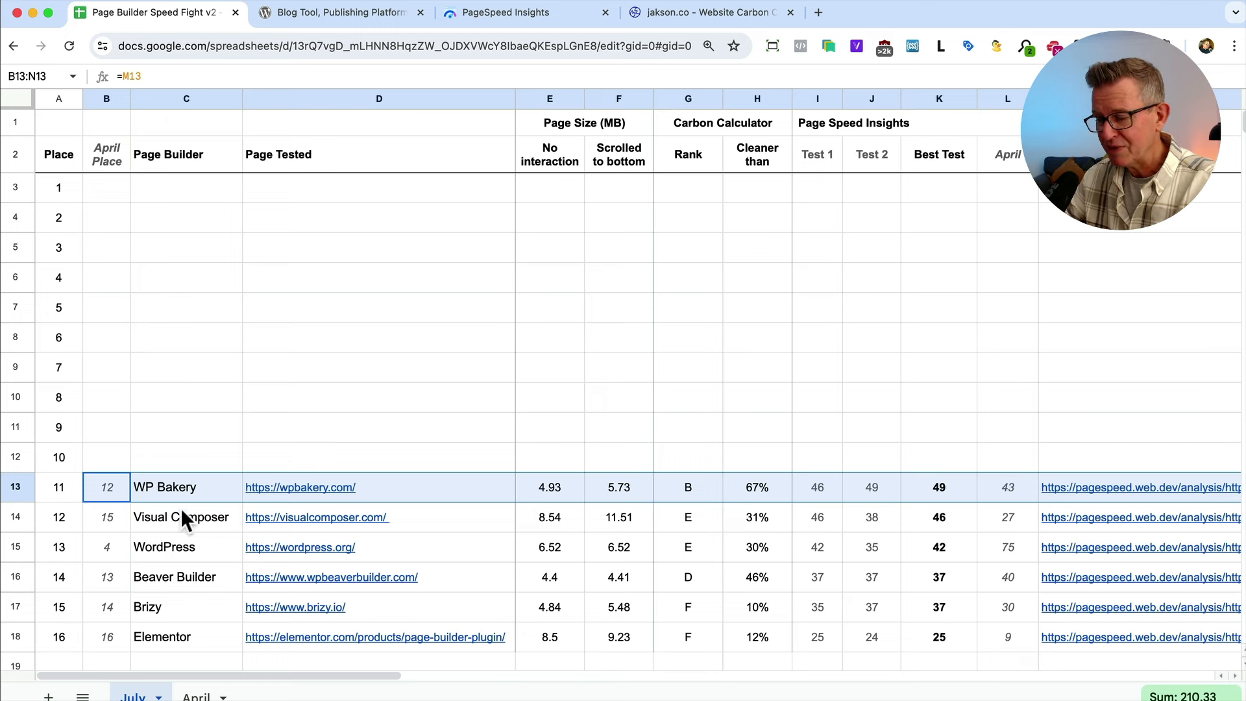
click(627, 496)
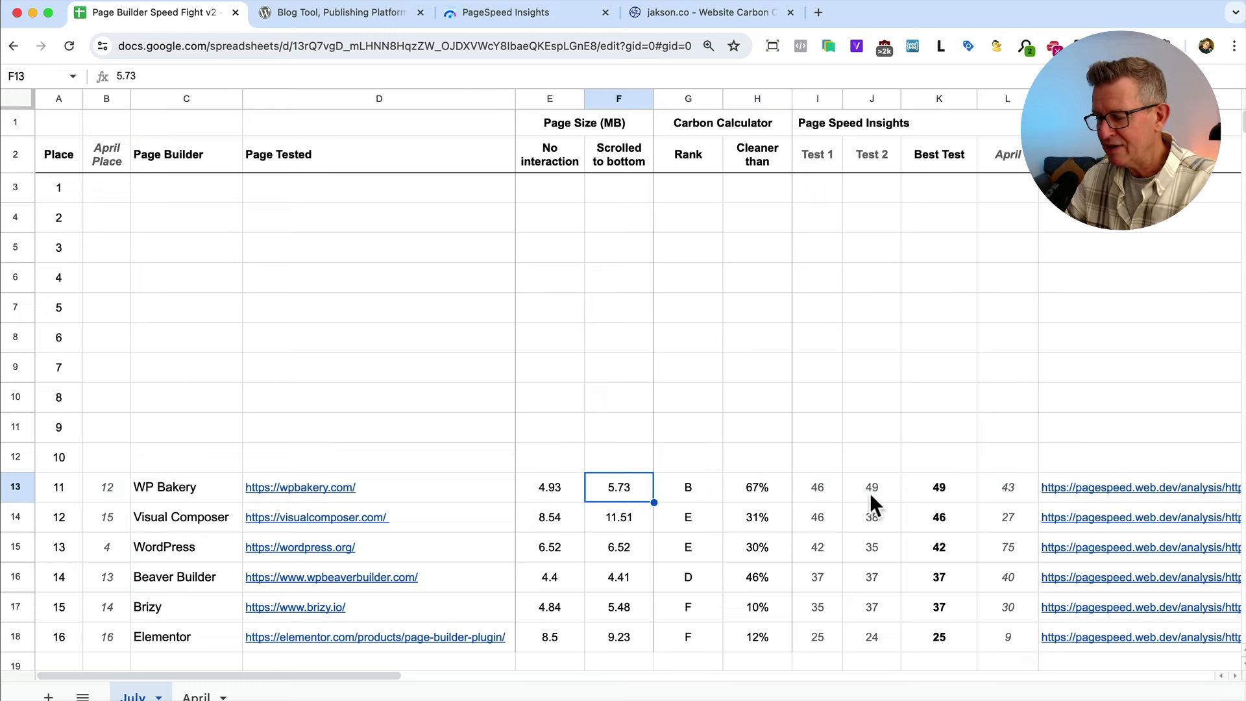
click(998, 493)
click(959, 492)
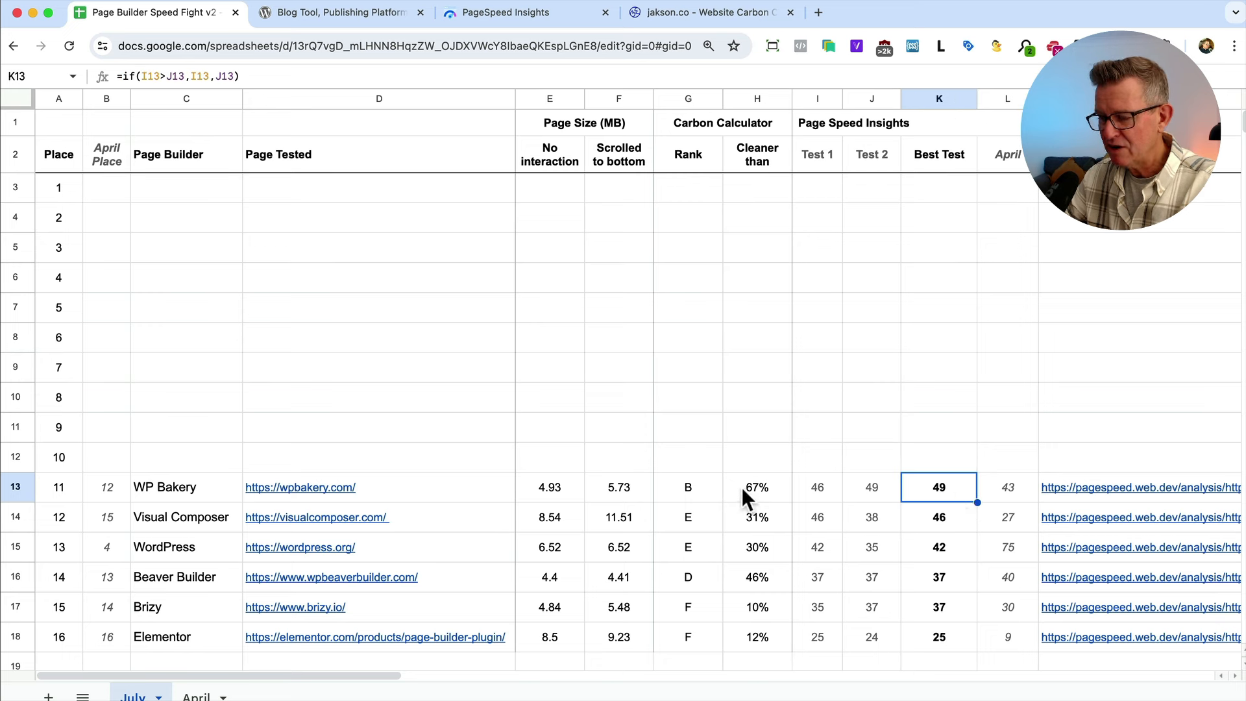
click(942, 489)
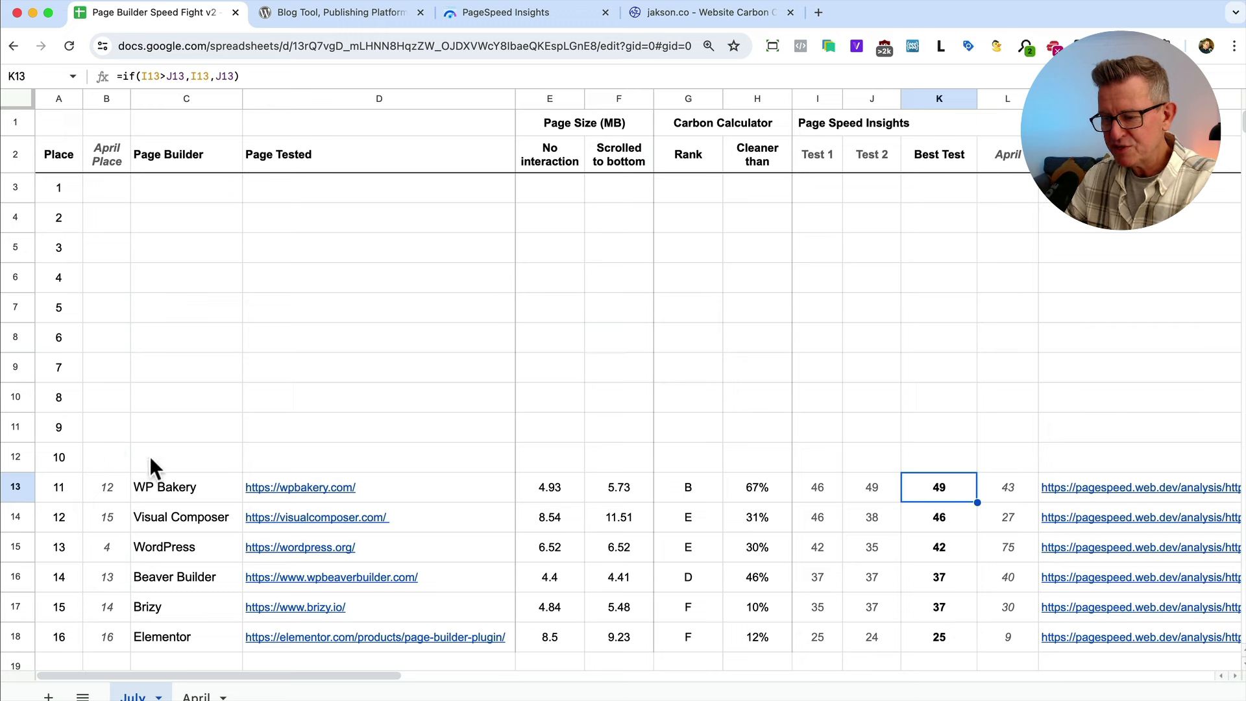
Undo the clearing of the SiteOrigin row at place 10 and inspect its April placing, both page sizes and Best Test
key(super+z)
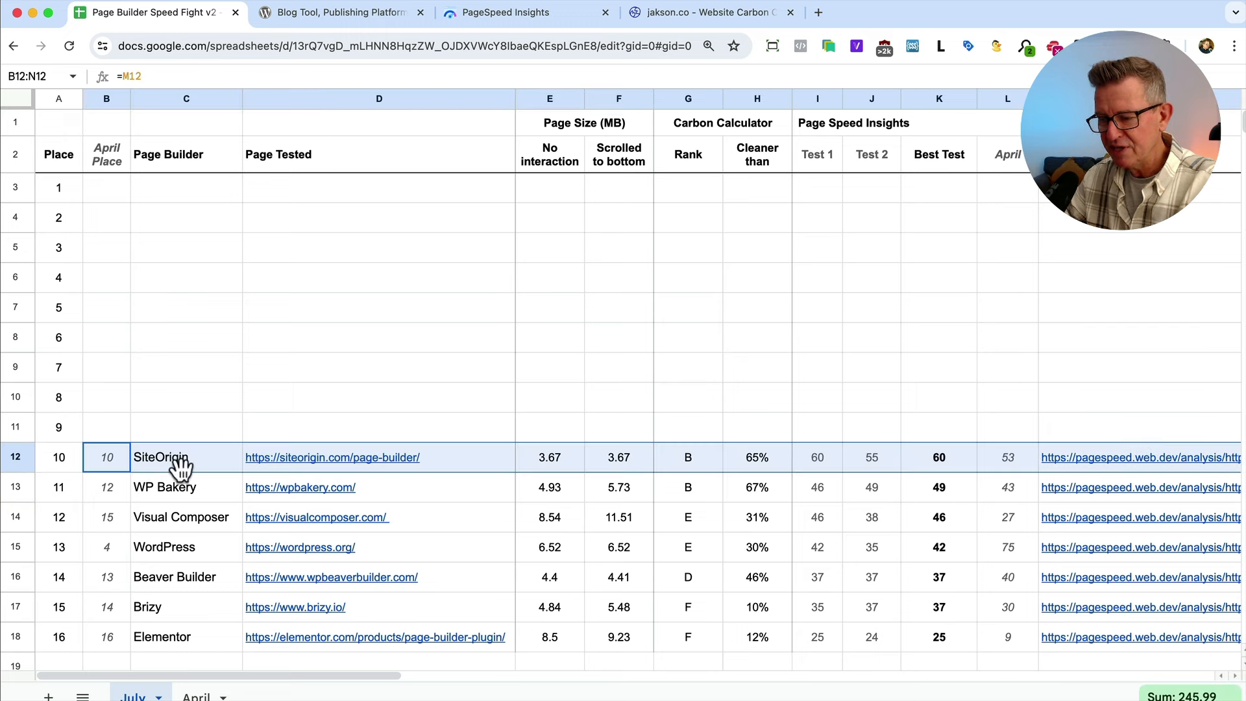
click(44, 453)
click(100, 451)
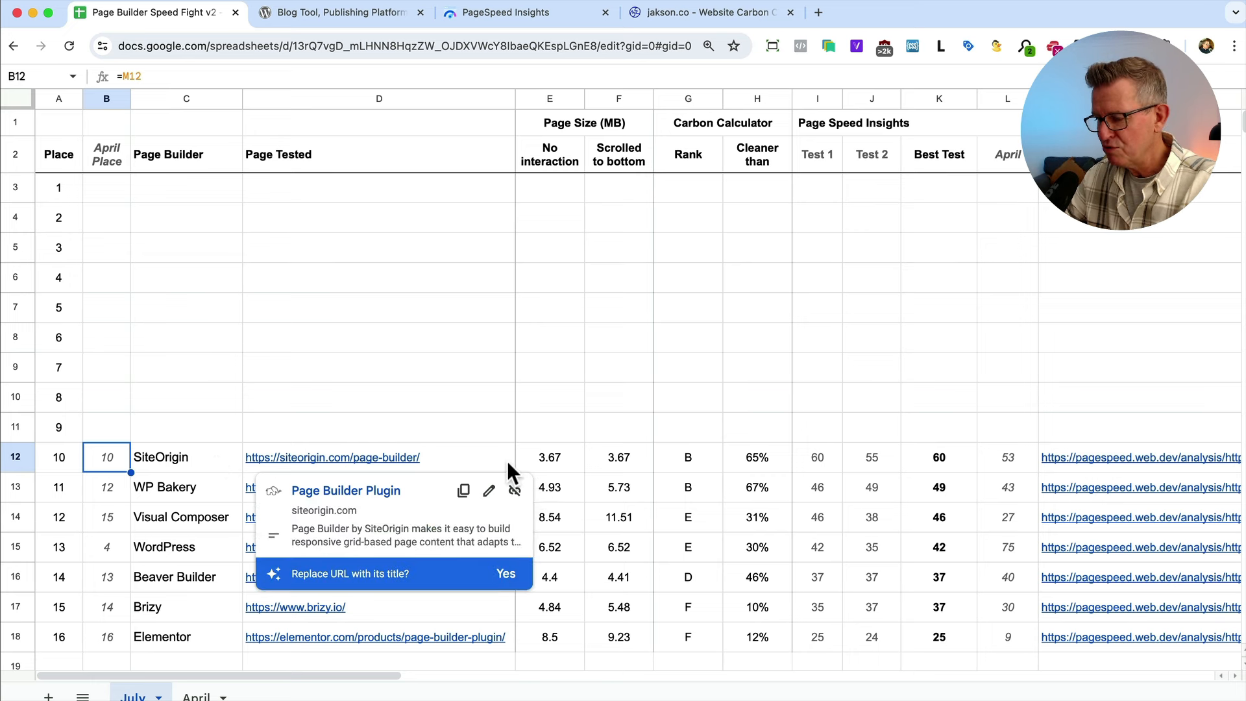
click(623, 462)
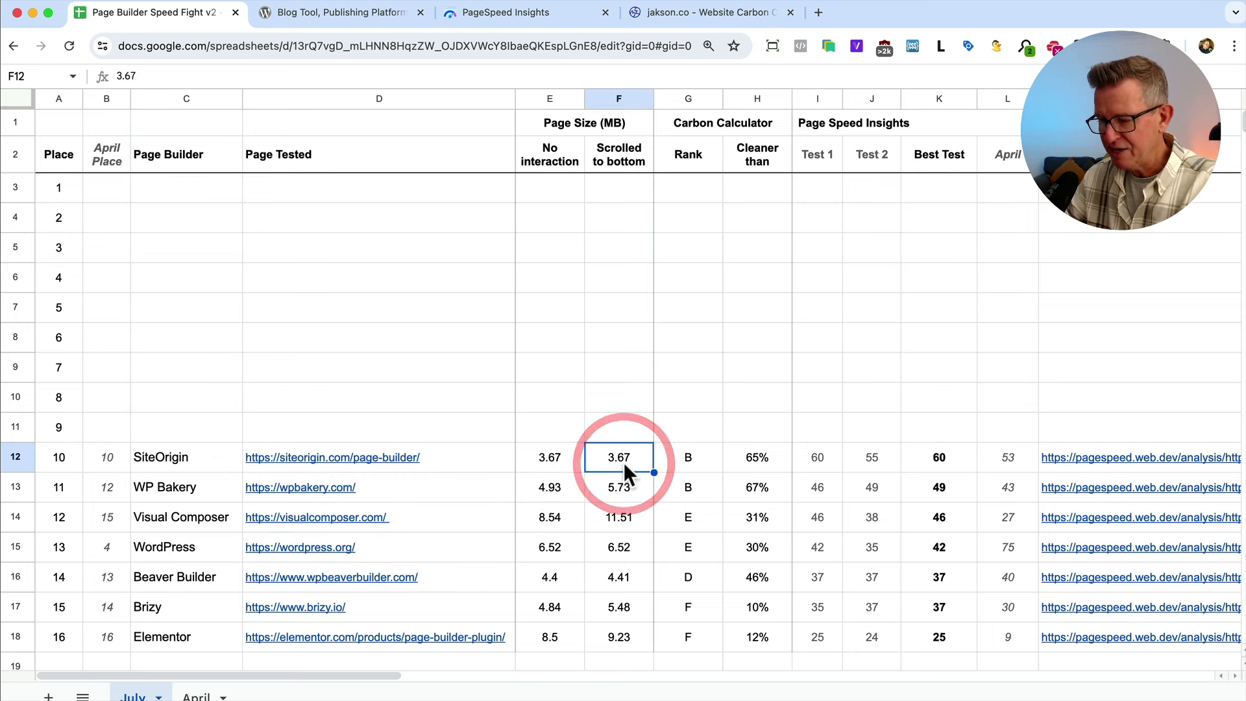
click(946, 465)
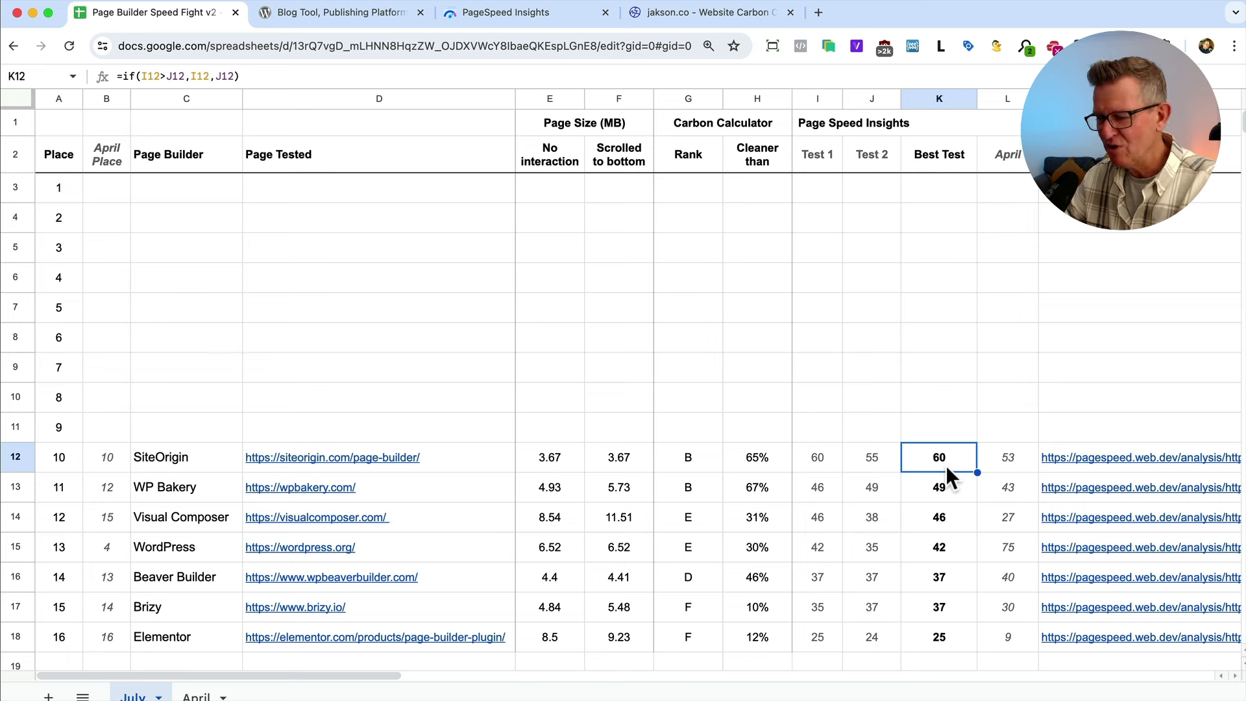
click(574, 462)
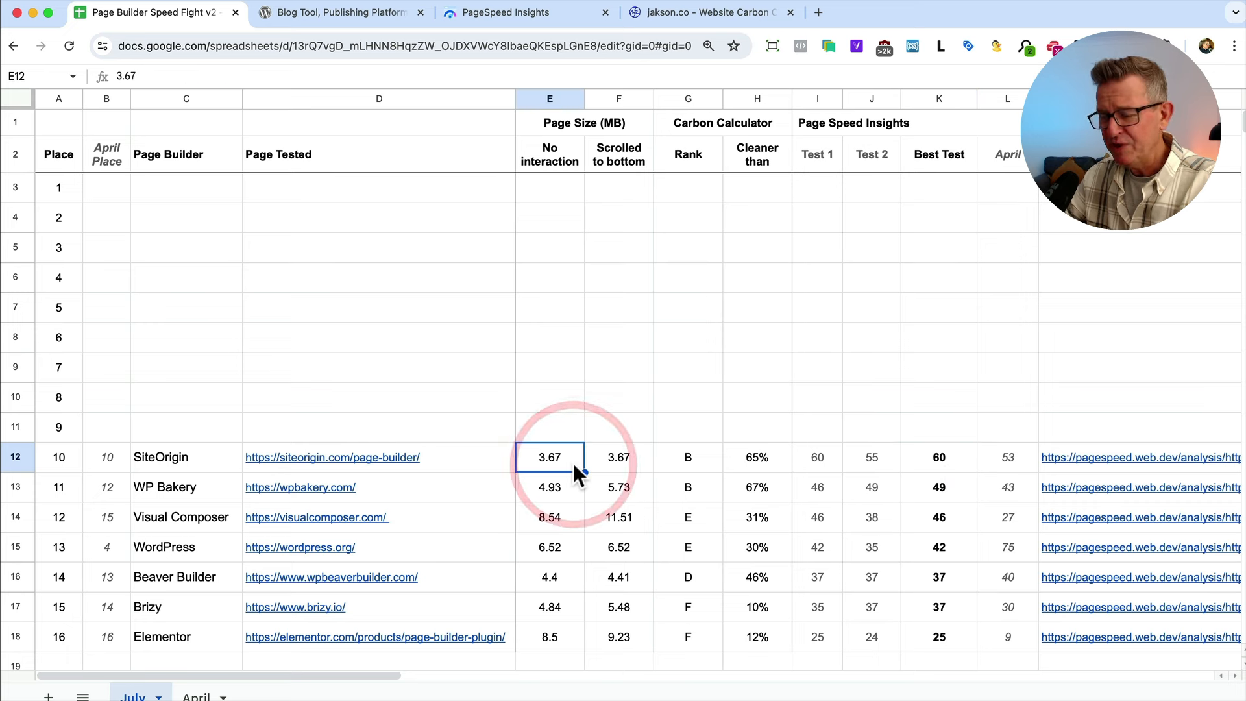
click(617, 462)
click(537, 460)
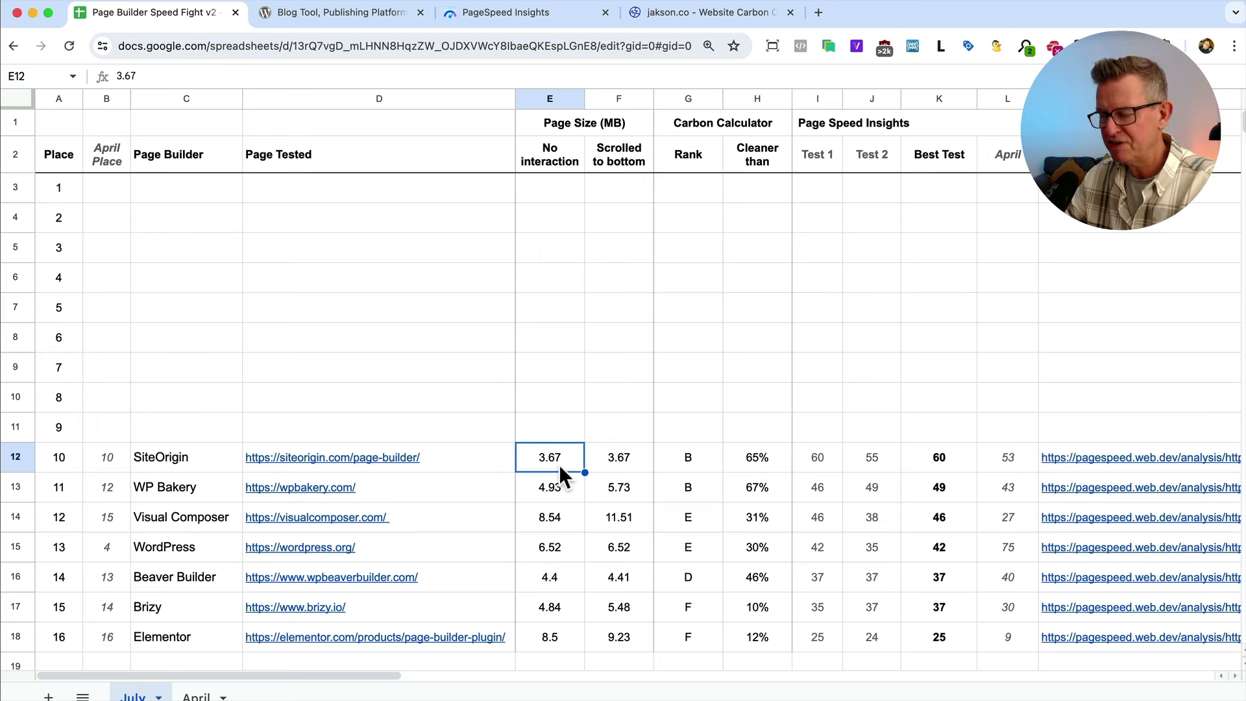
click(615, 454)
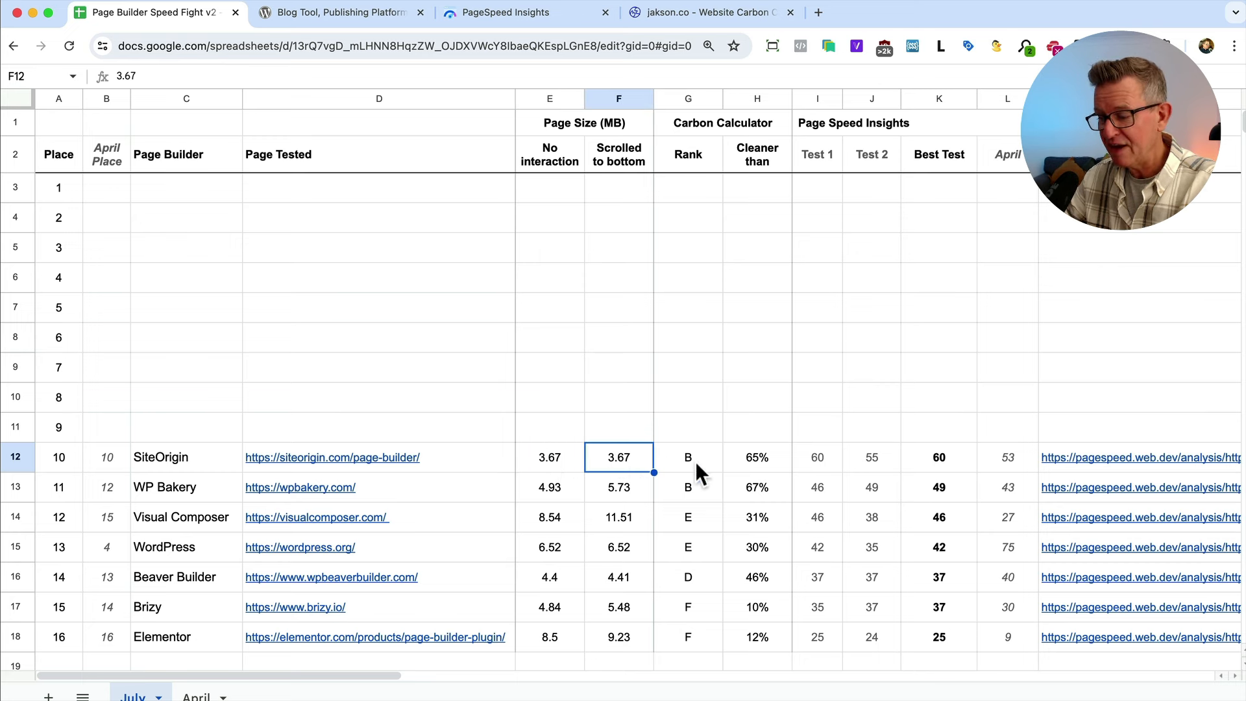
click(940, 459)
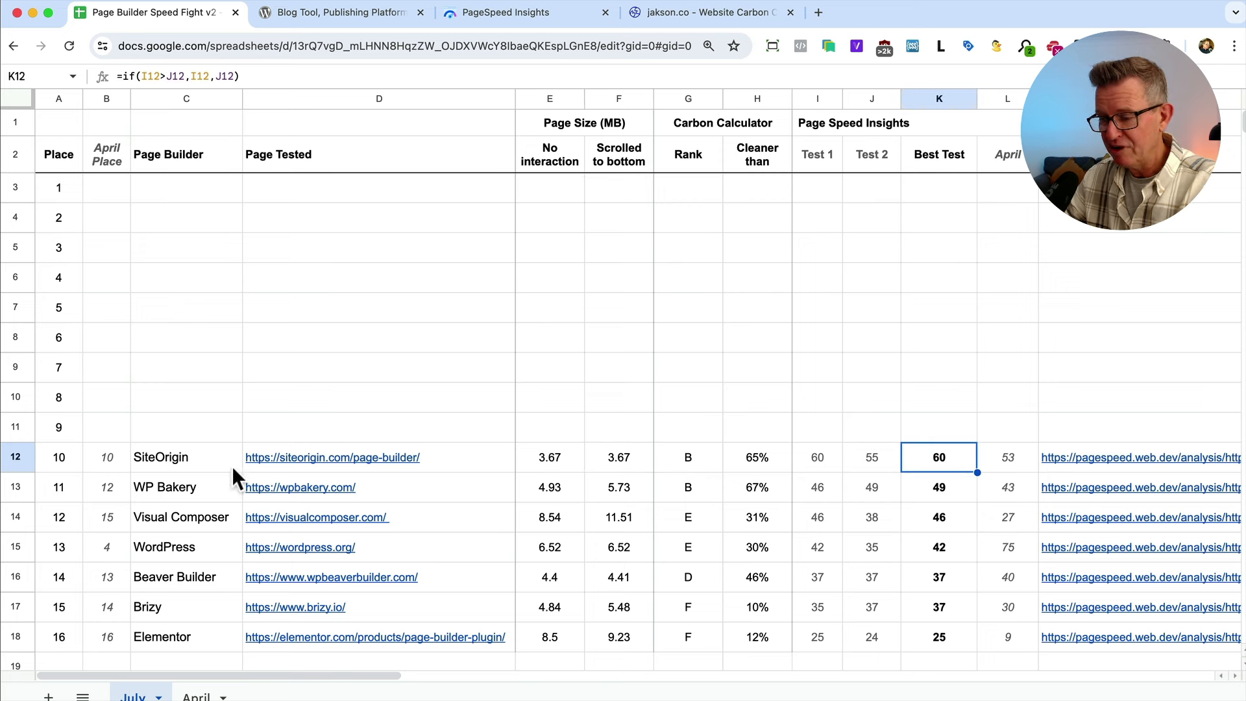
Restore the SeedProd row at place 9 and compare its Best Test with April, its April placing and its page size
click(99, 420)
key(ctrl+v)
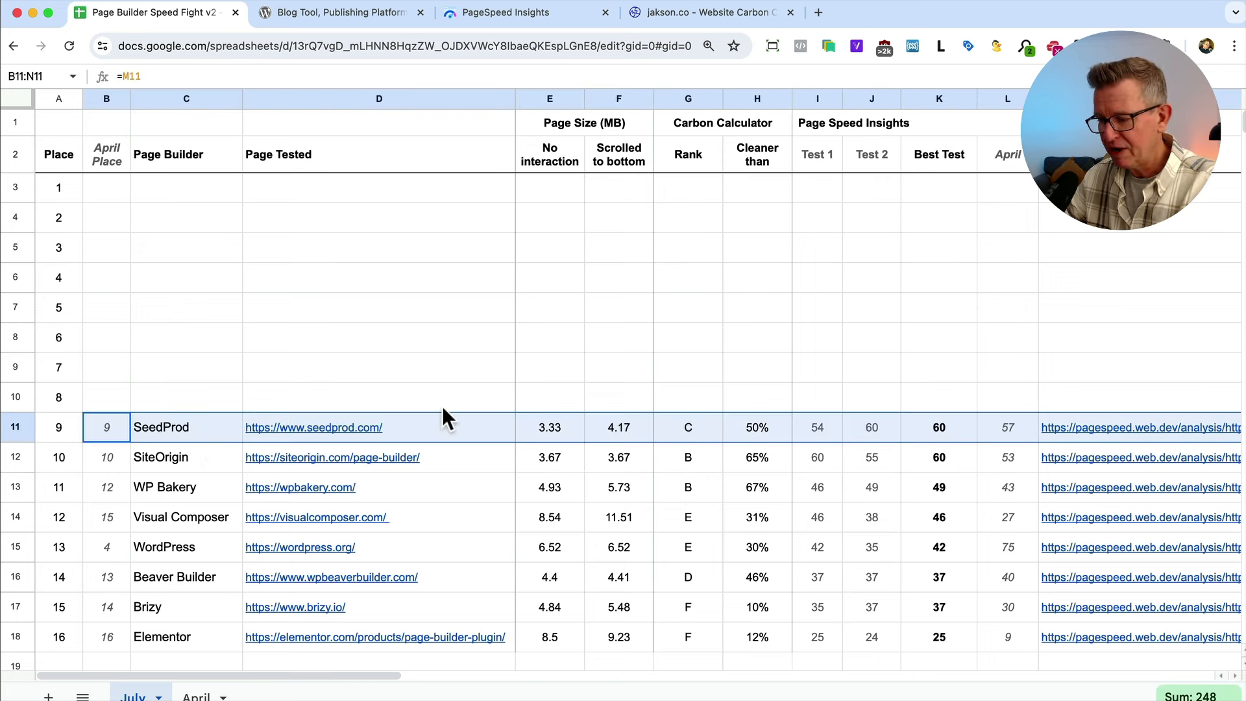
click(961, 420)
click(1016, 427)
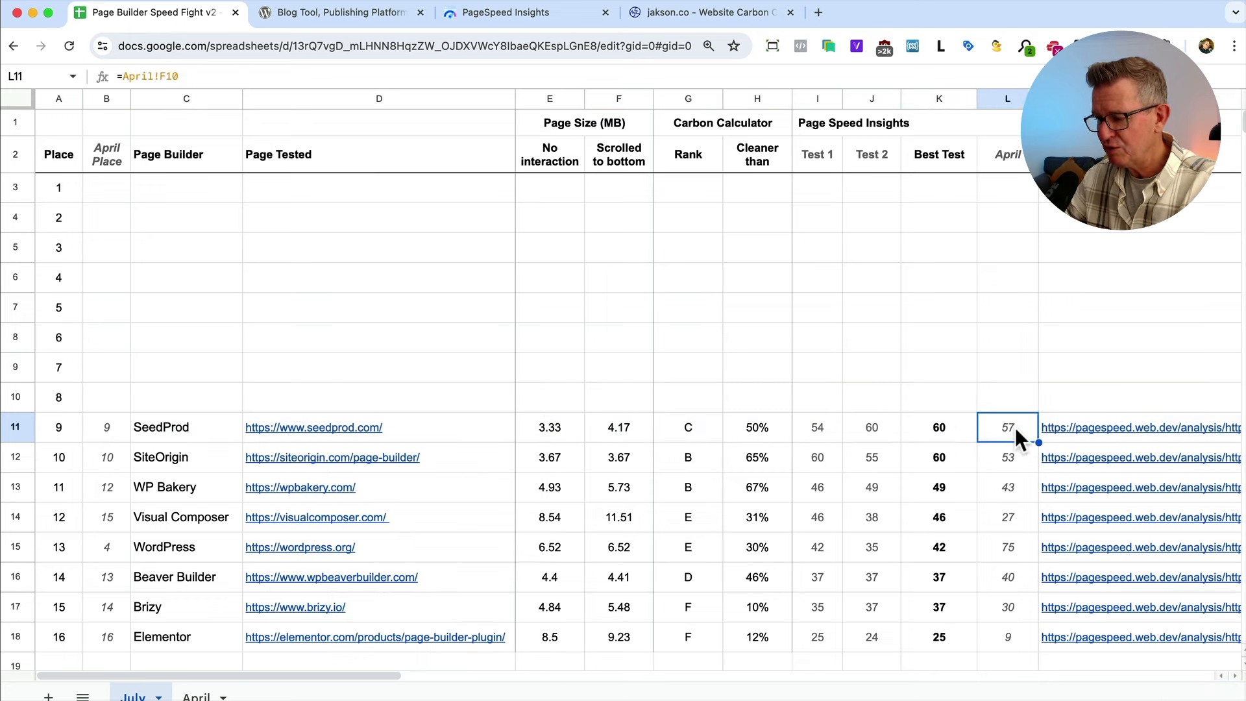
click(120, 434)
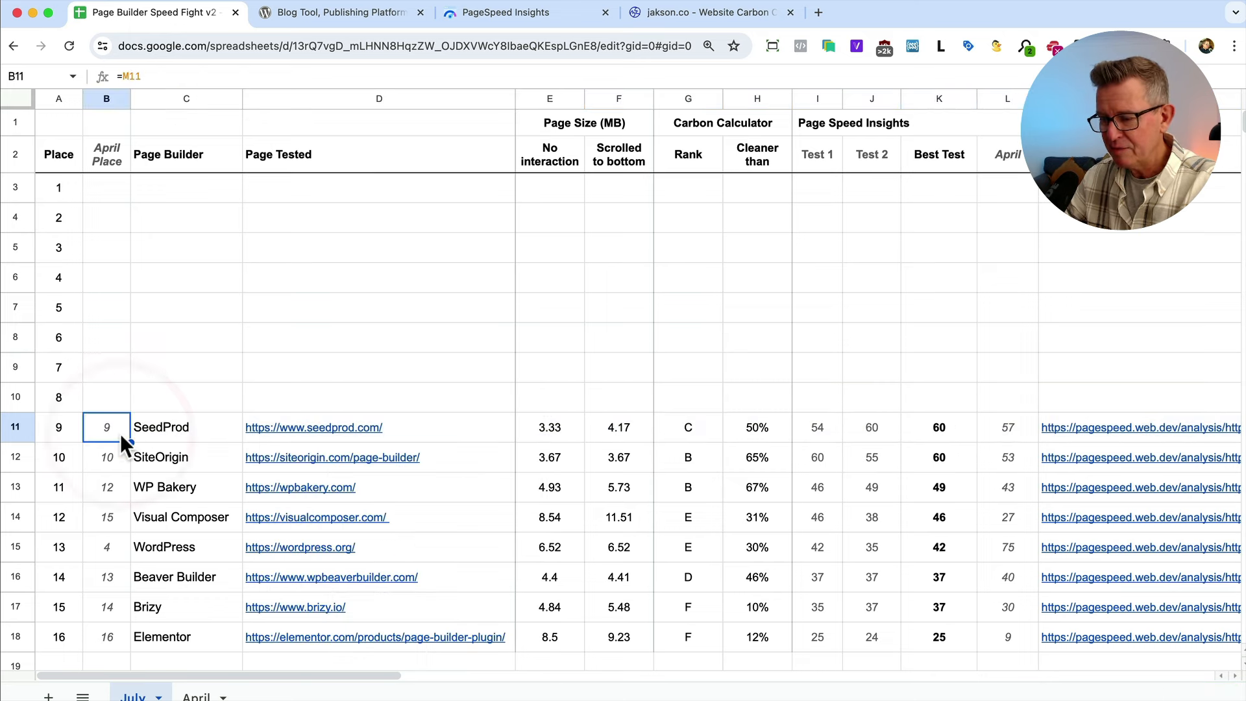
click(587, 436)
click(566, 434)
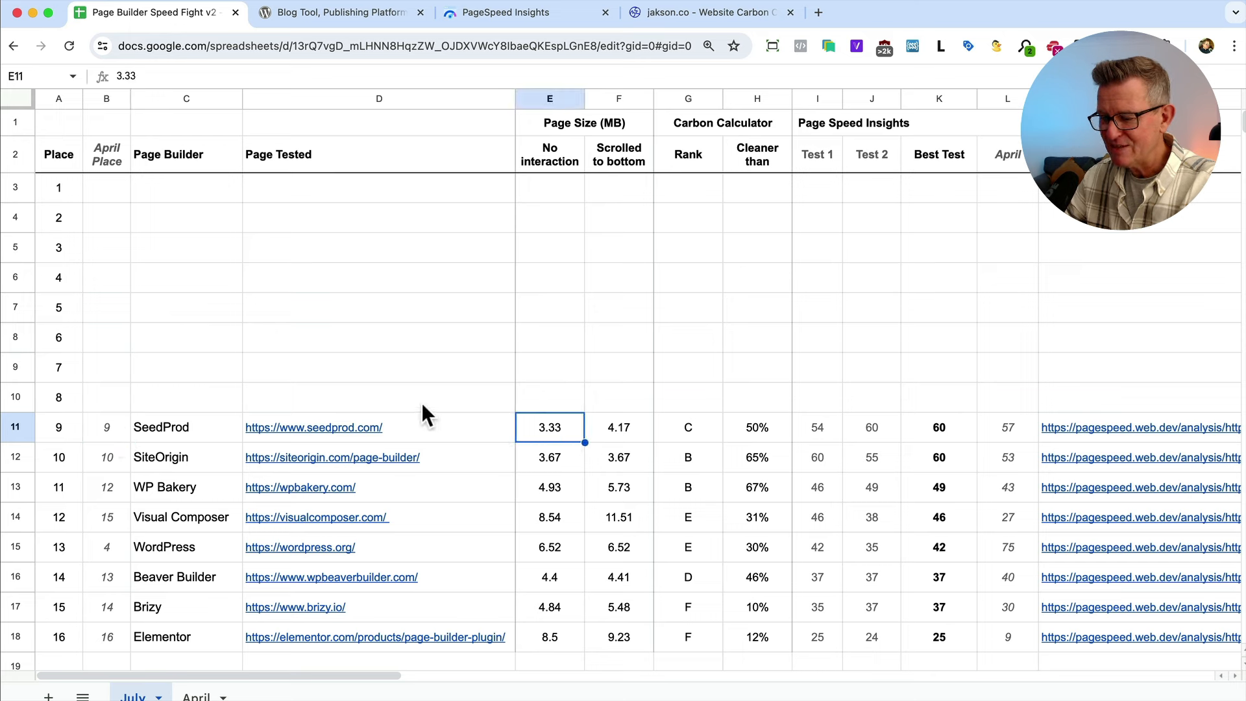
Undo the clearing of the Oxygen row at place 8 and check its Best Test score against both page sizes
key(ctrl+z)
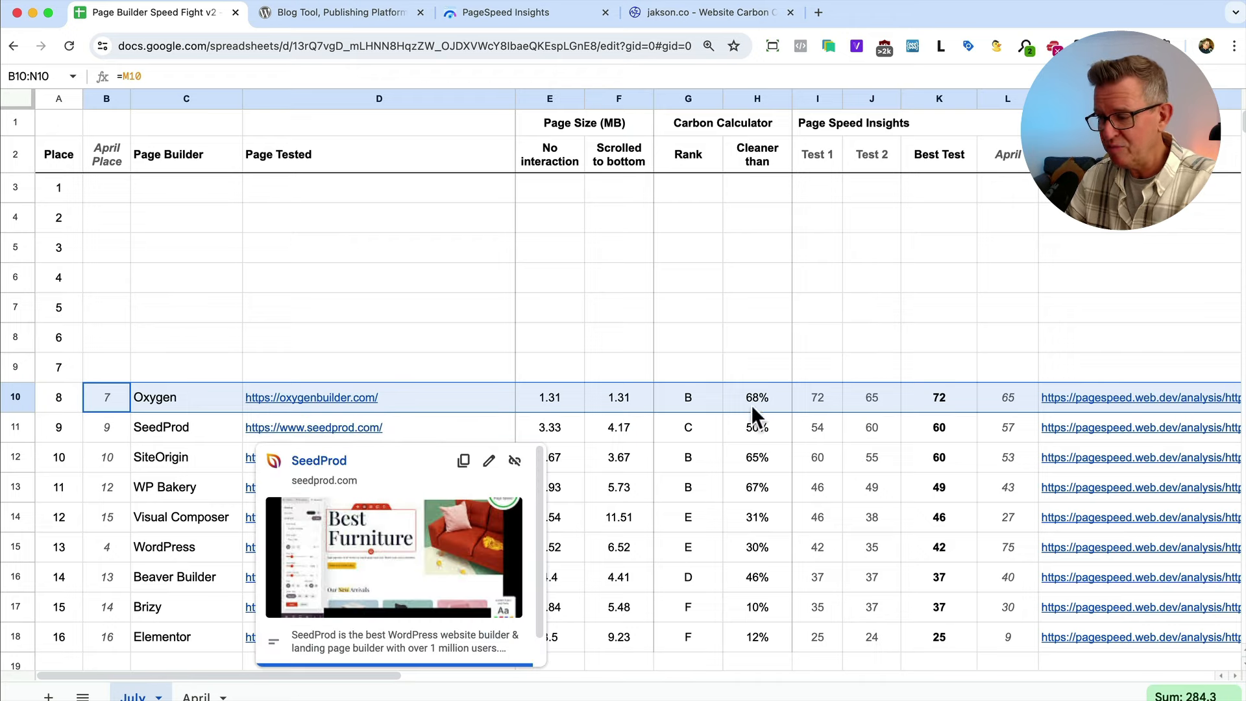
click(940, 404)
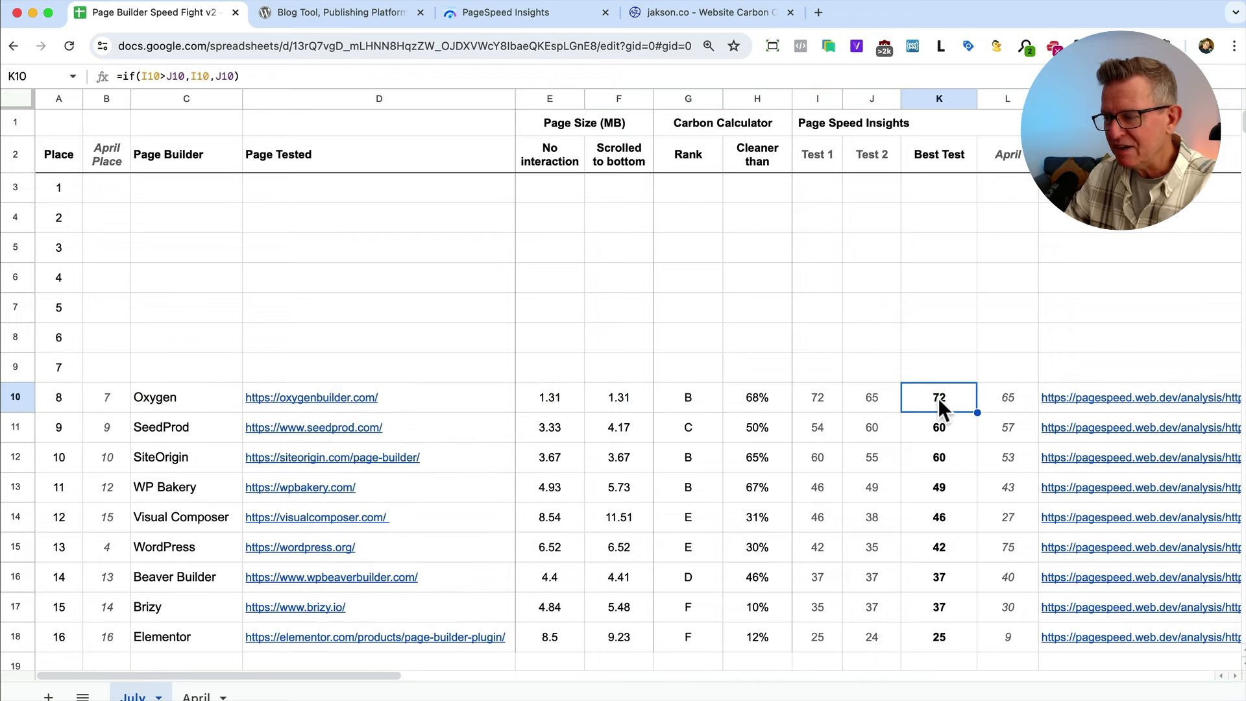
click(580, 398)
click(603, 402)
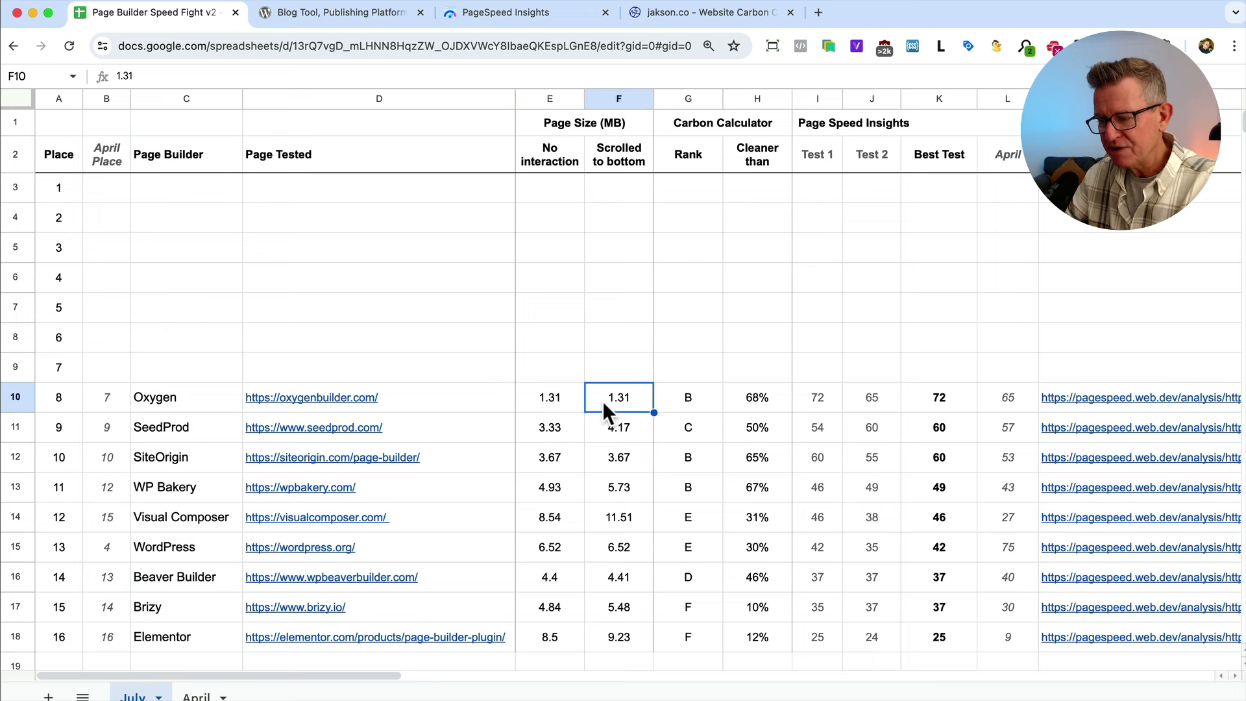
click(948, 406)
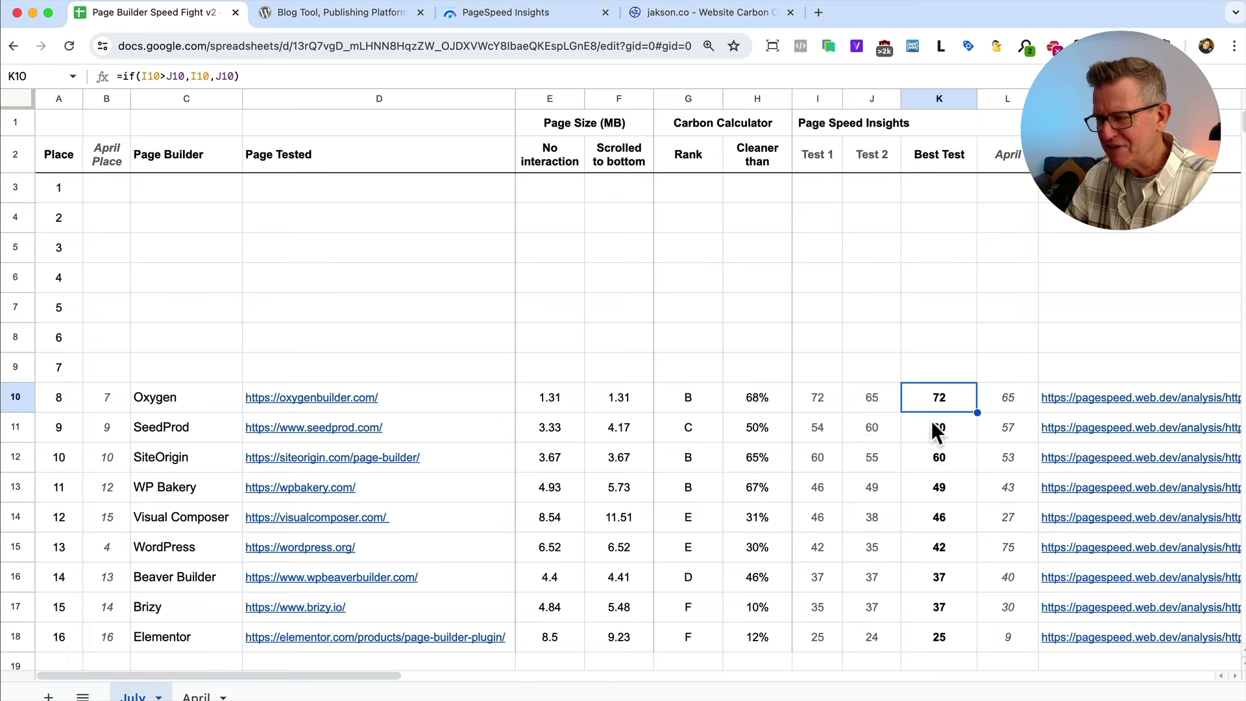
click(582, 390)
click(607, 403)
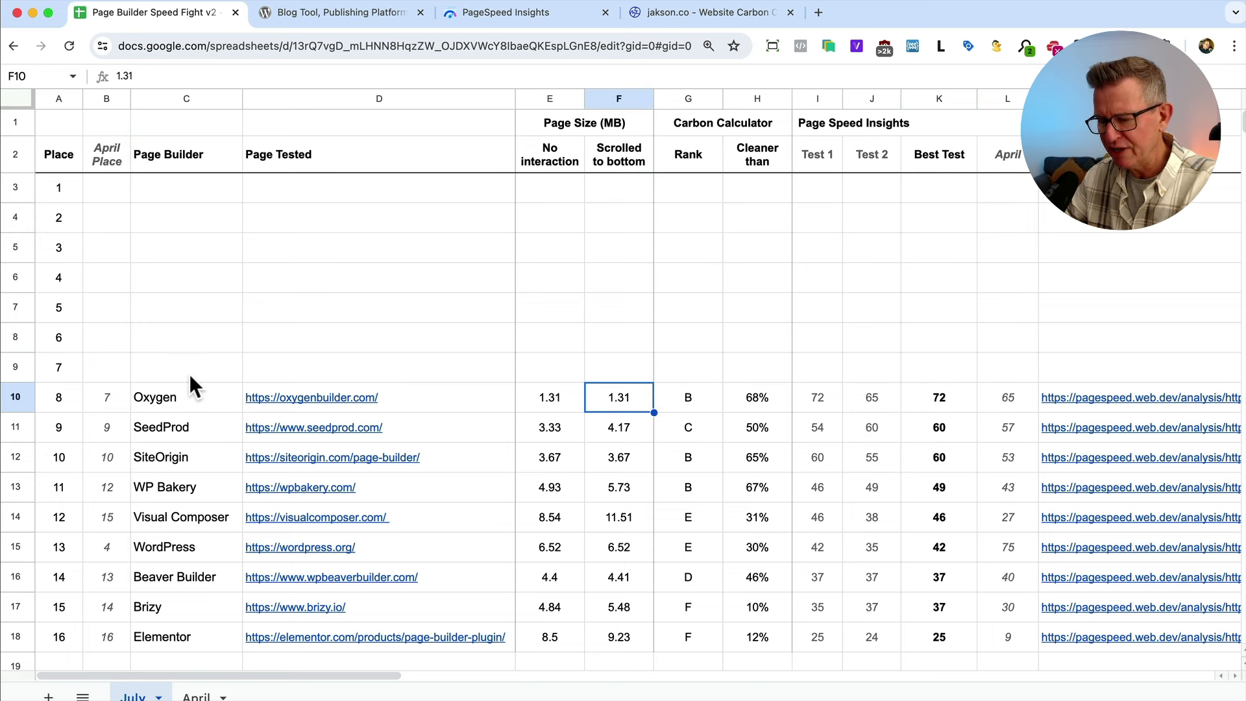
Undo the clearing of the Breakdance row at place 7 and check its page sizes, Best Test, April score and April placing
key(super+z)
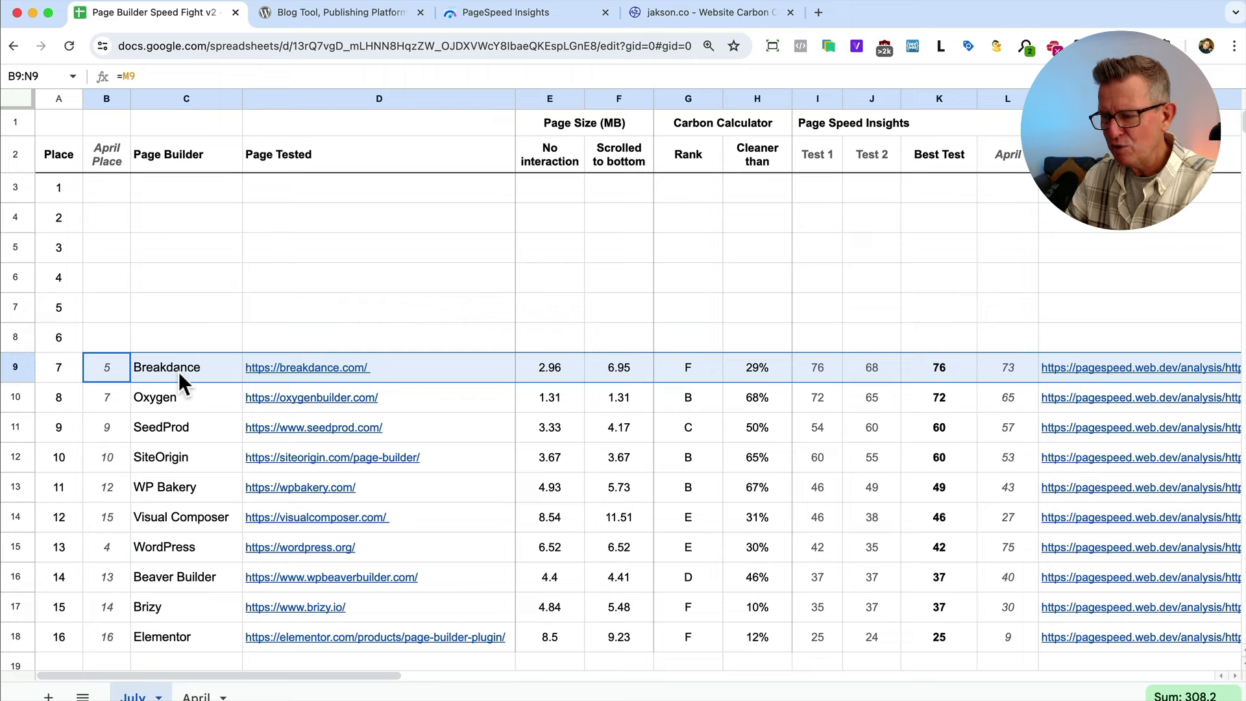
click(551, 378)
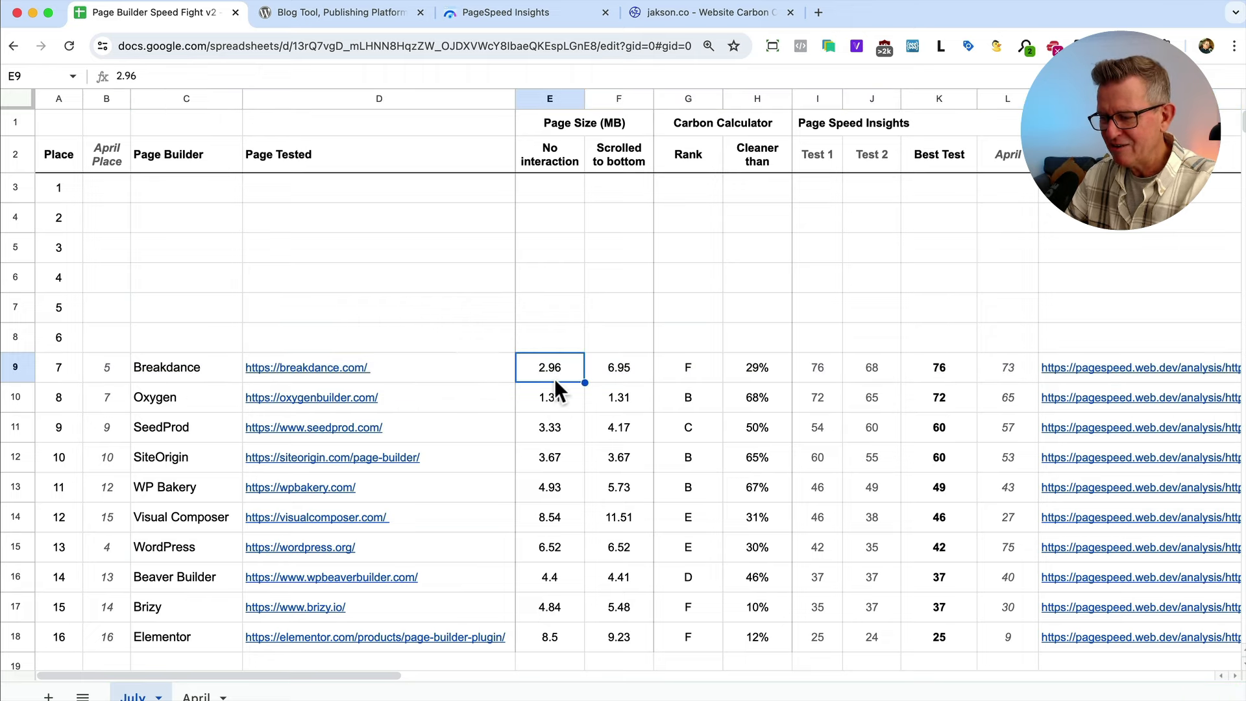
click(618, 373)
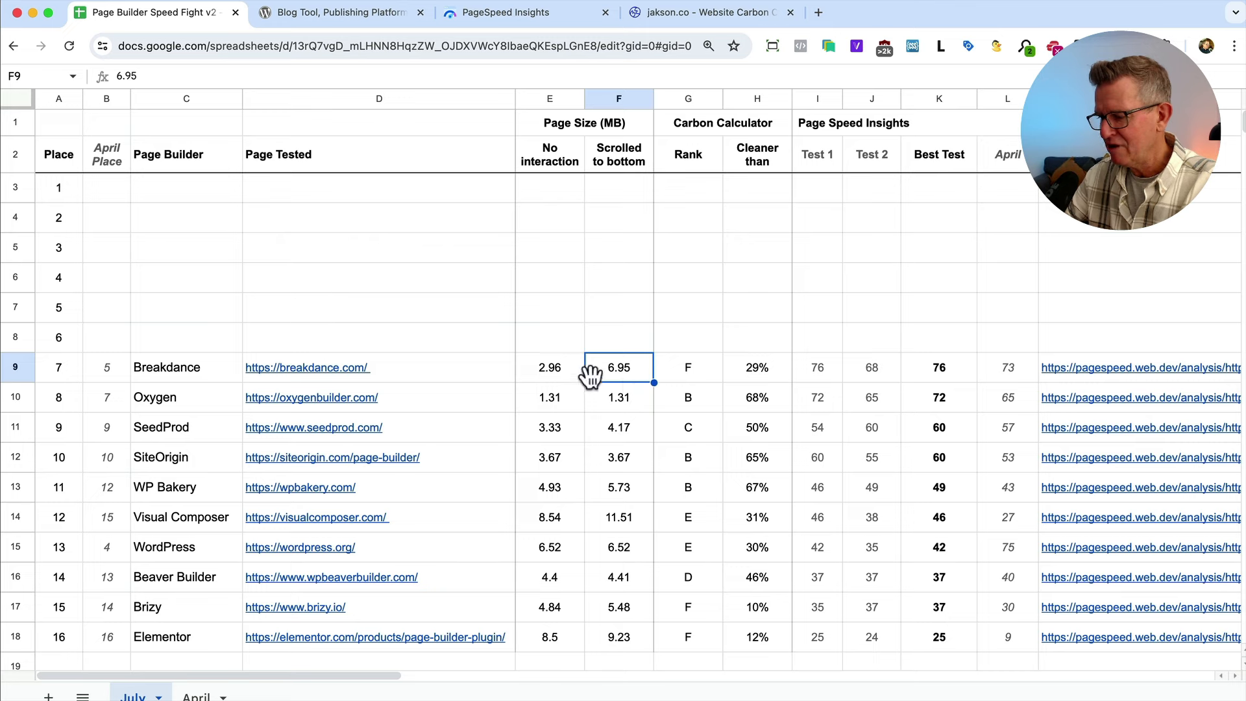
click(945, 363)
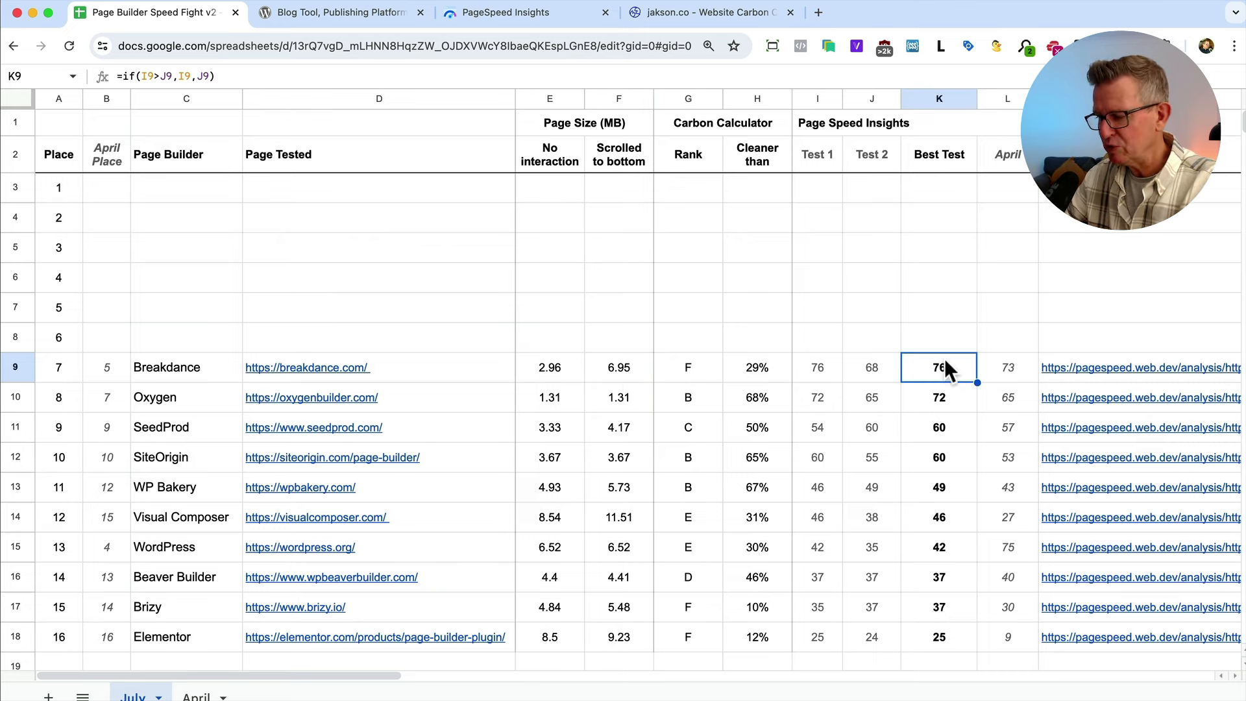
click(1011, 370)
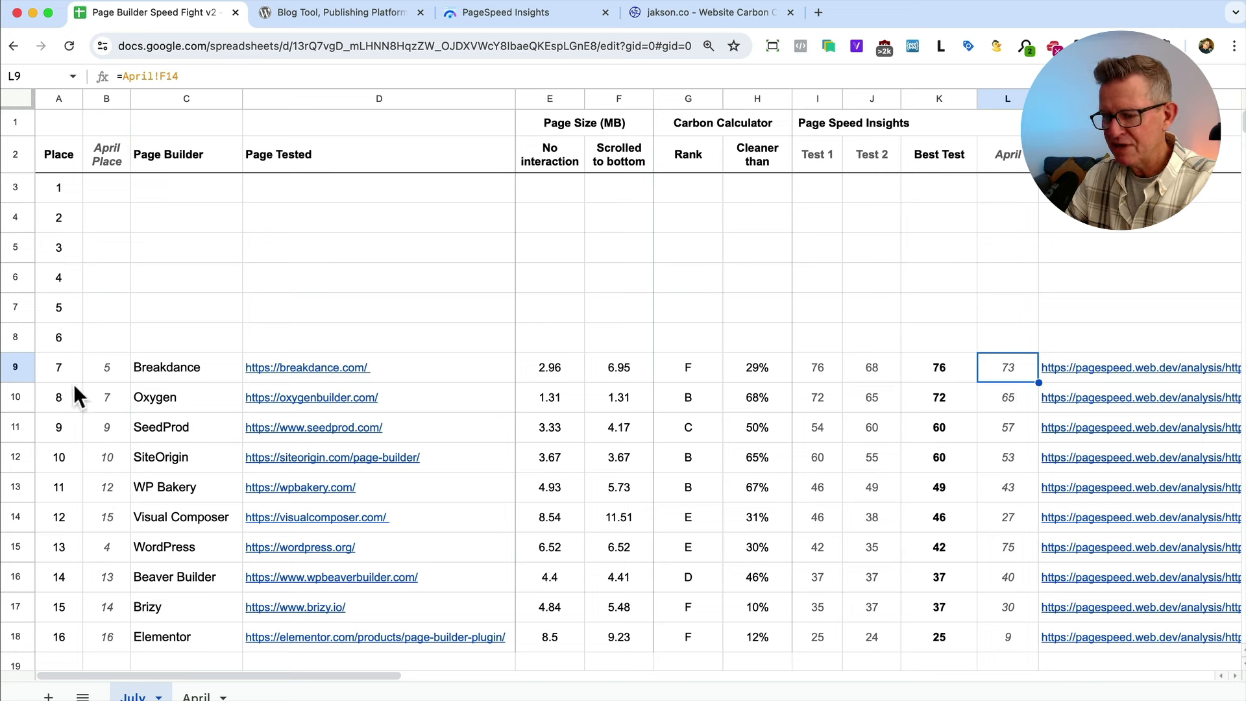
click(110, 377)
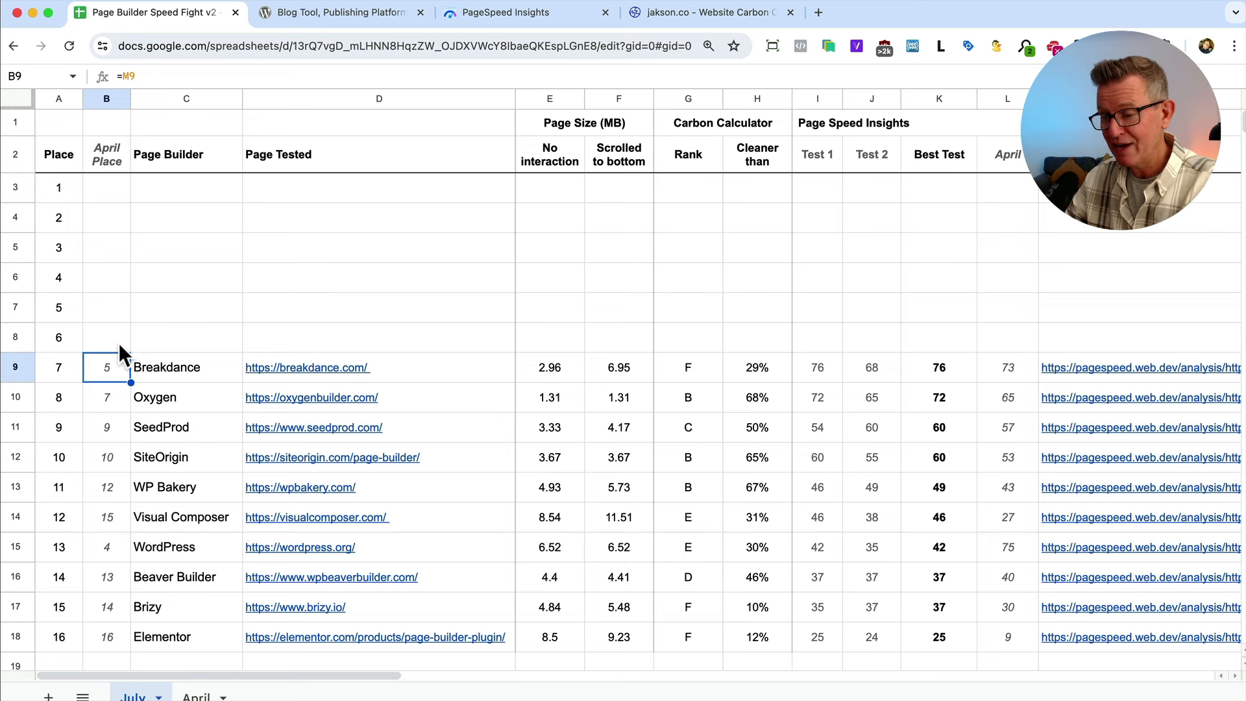
Undo the clearing of the Divi row at place 6 and check its Best Test against both page sizes and its carbon rank
key(ctrl+z)
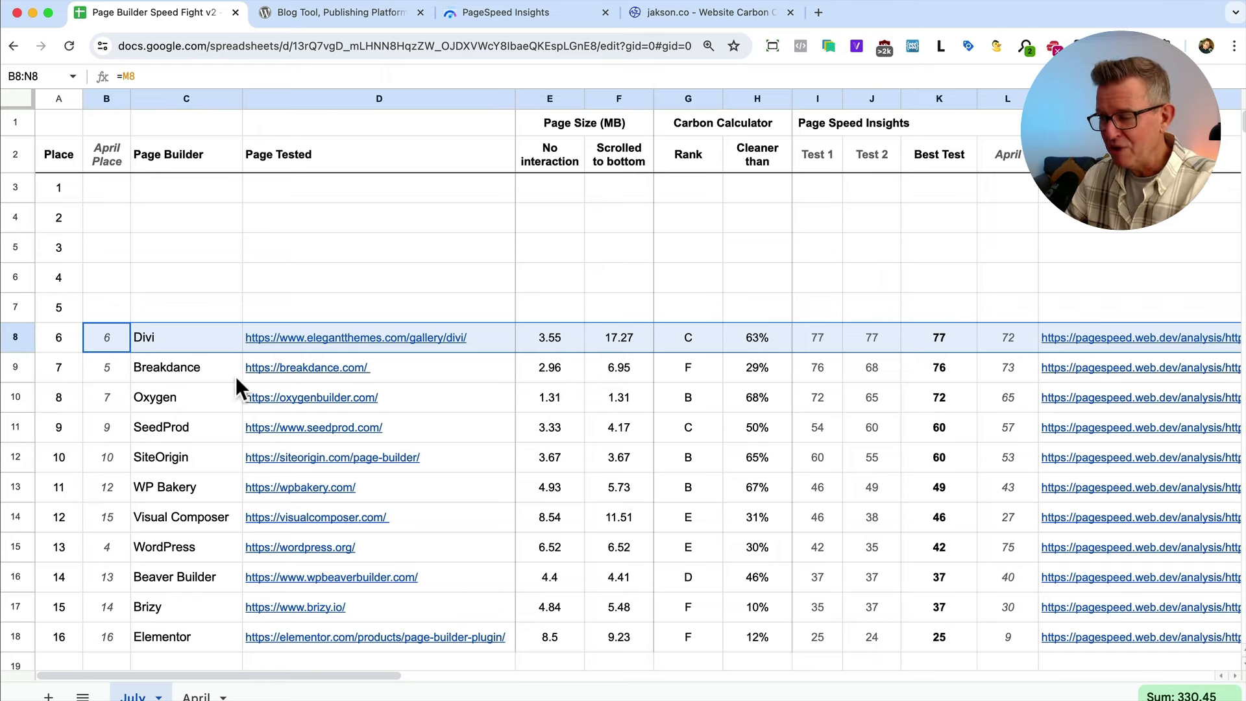
click(944, 336)
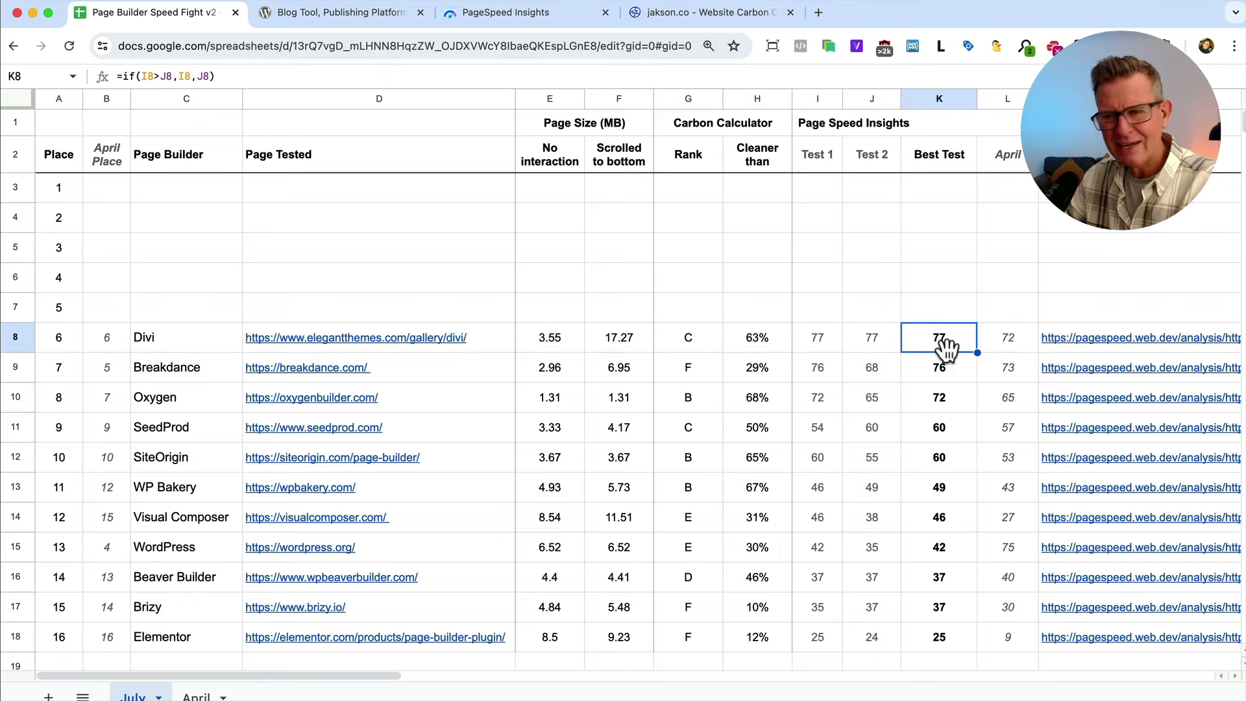
click(549, 338)
click(614, 340)
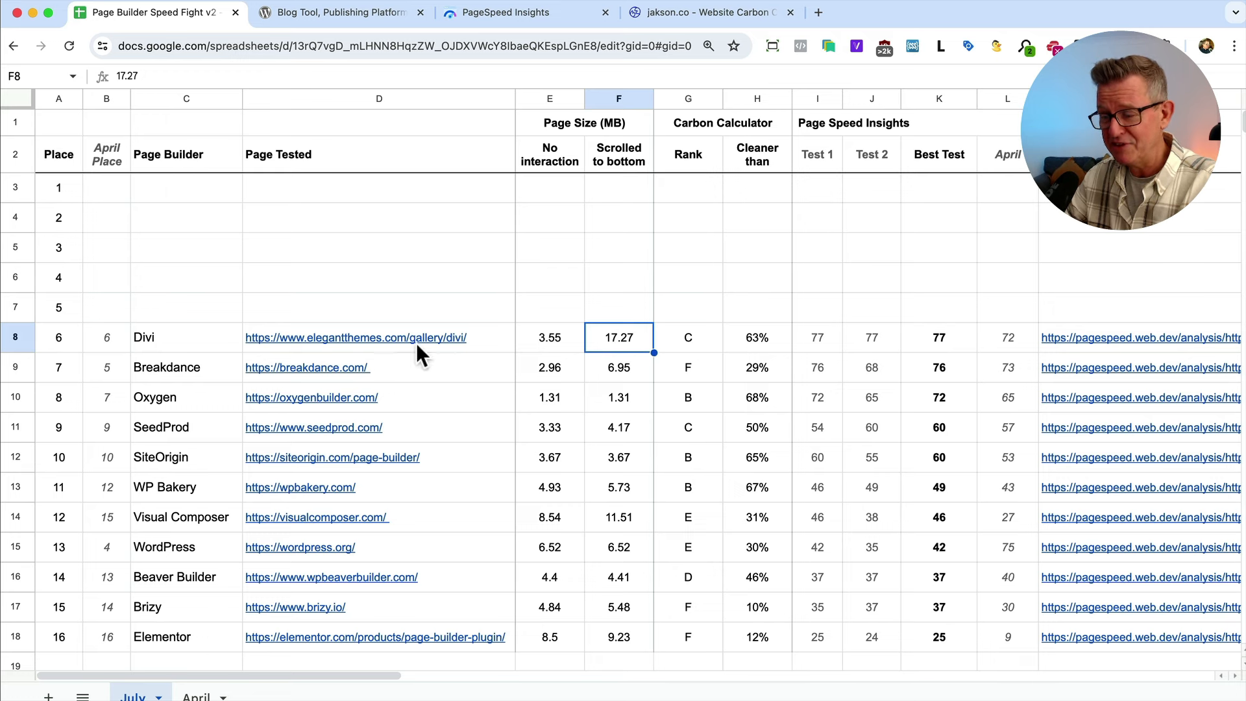
mouse_move(416, 345)
click(717, 328)
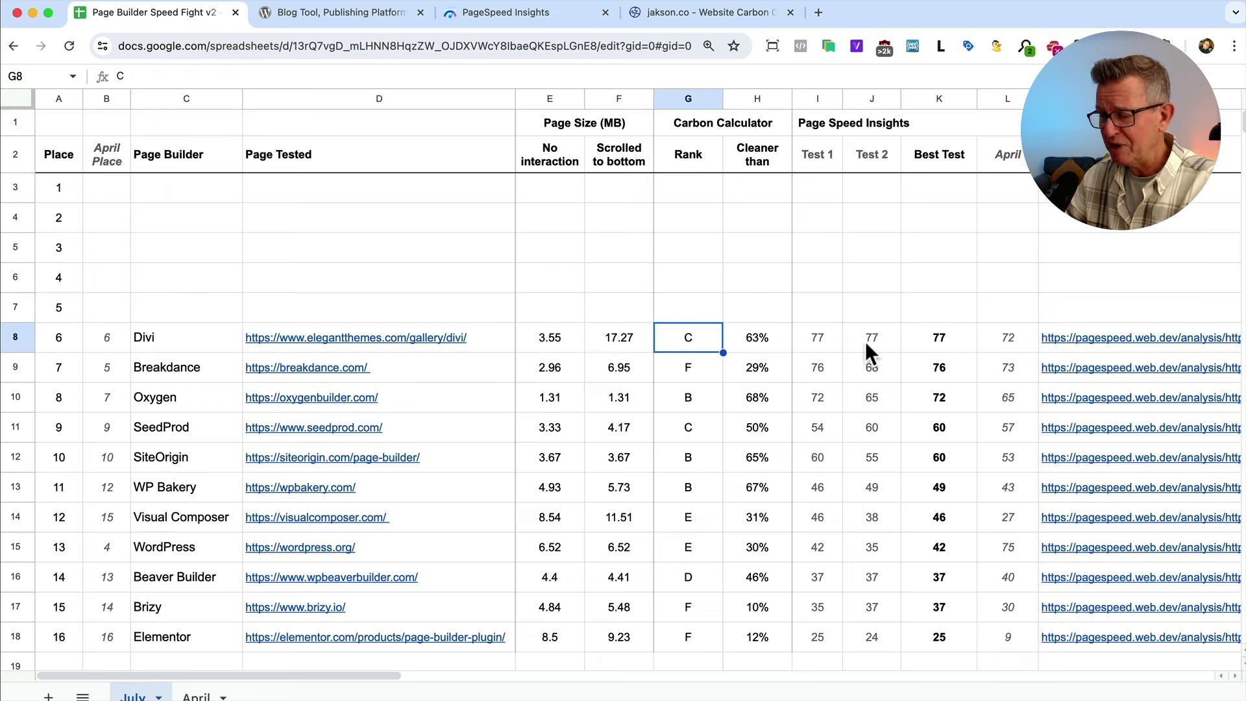
click(927, 344)
click(549, 338)
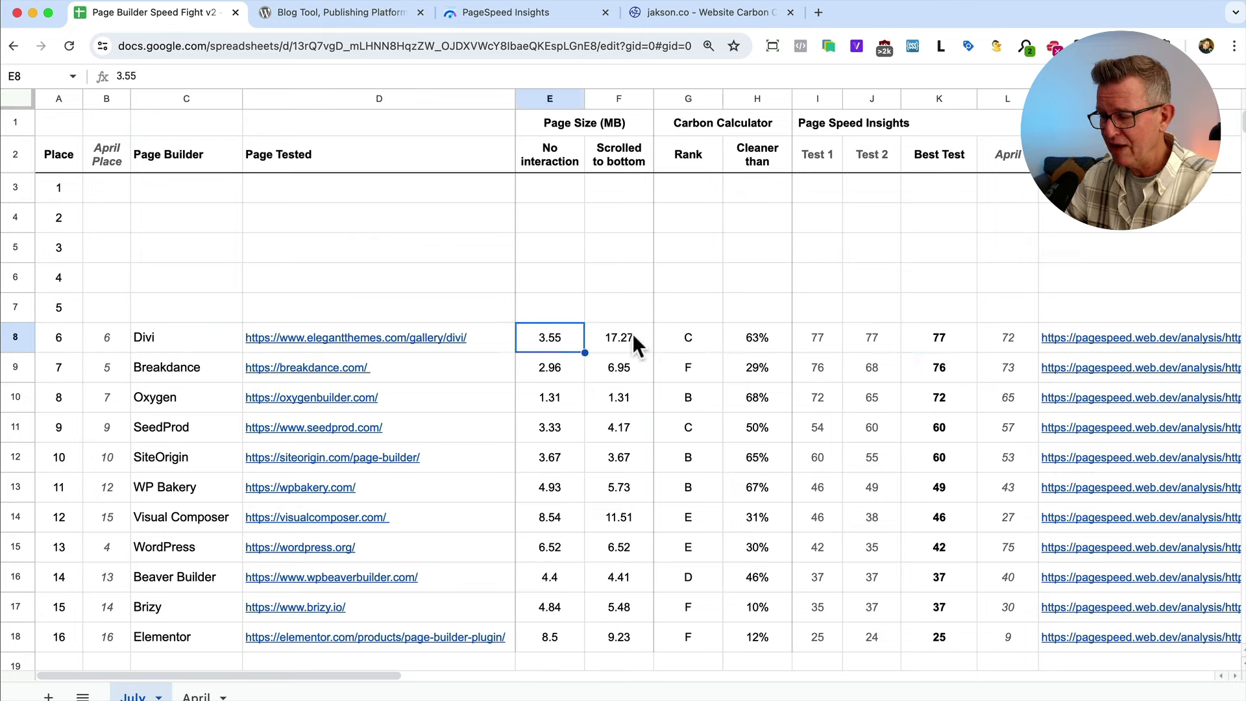
click(947, 332)
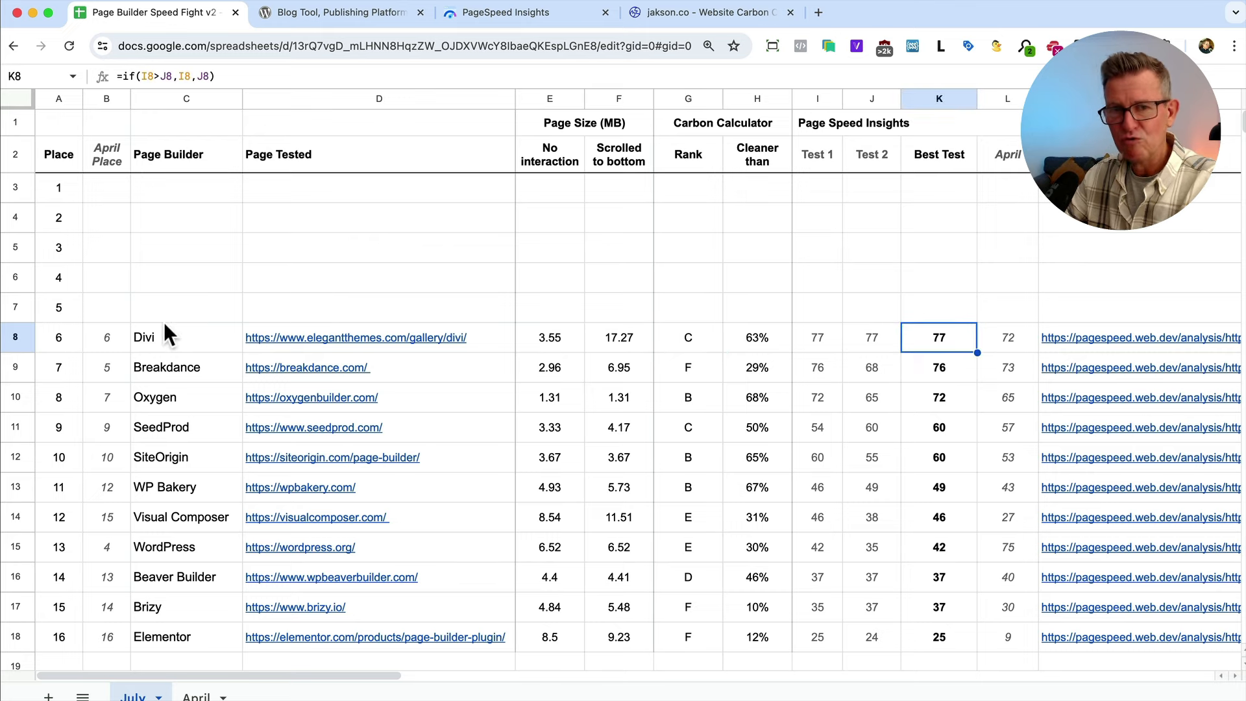
Restore the Spectra row at place 5 and compare its April and current placing, page sizes, Best Test and April score
key(super+z)
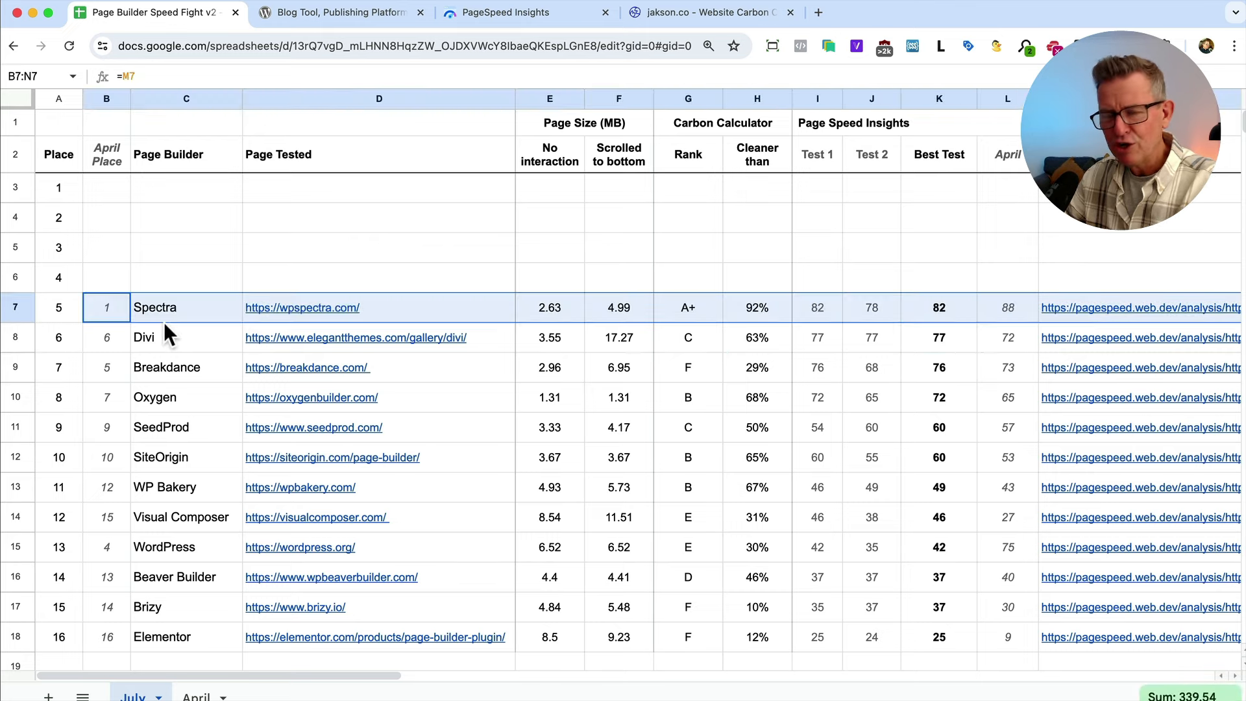
click(111, 312)
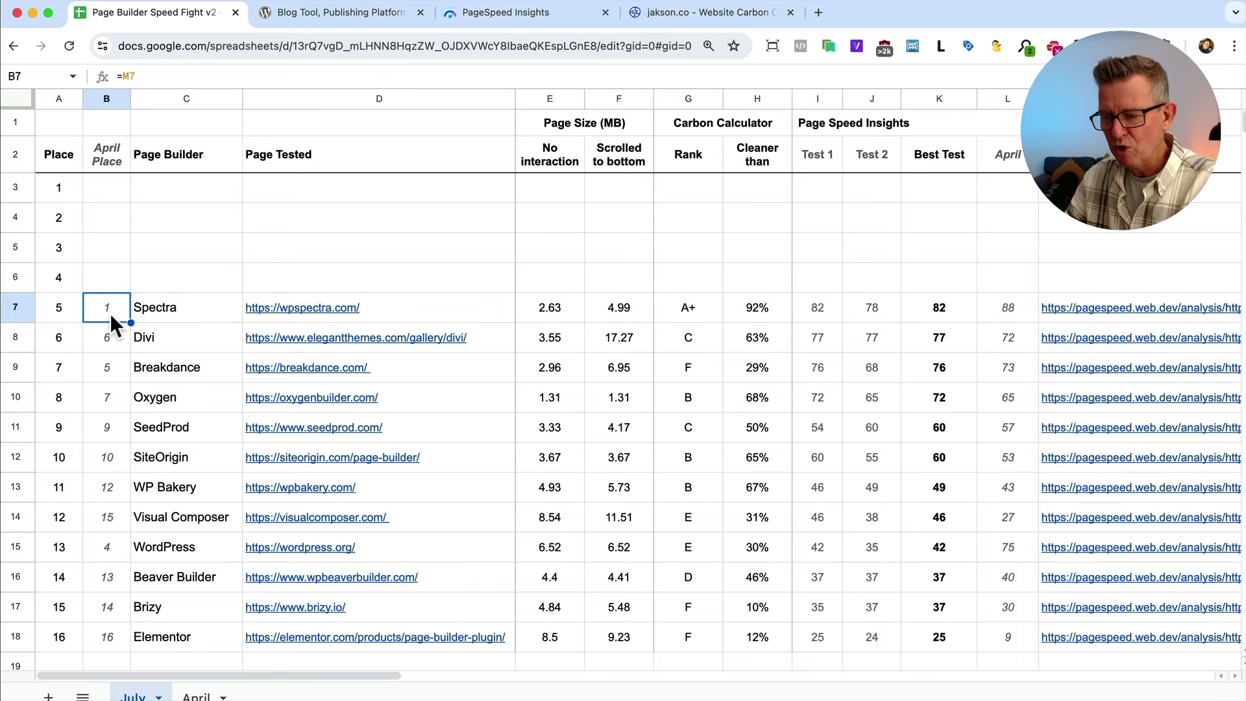
click(59, 312)
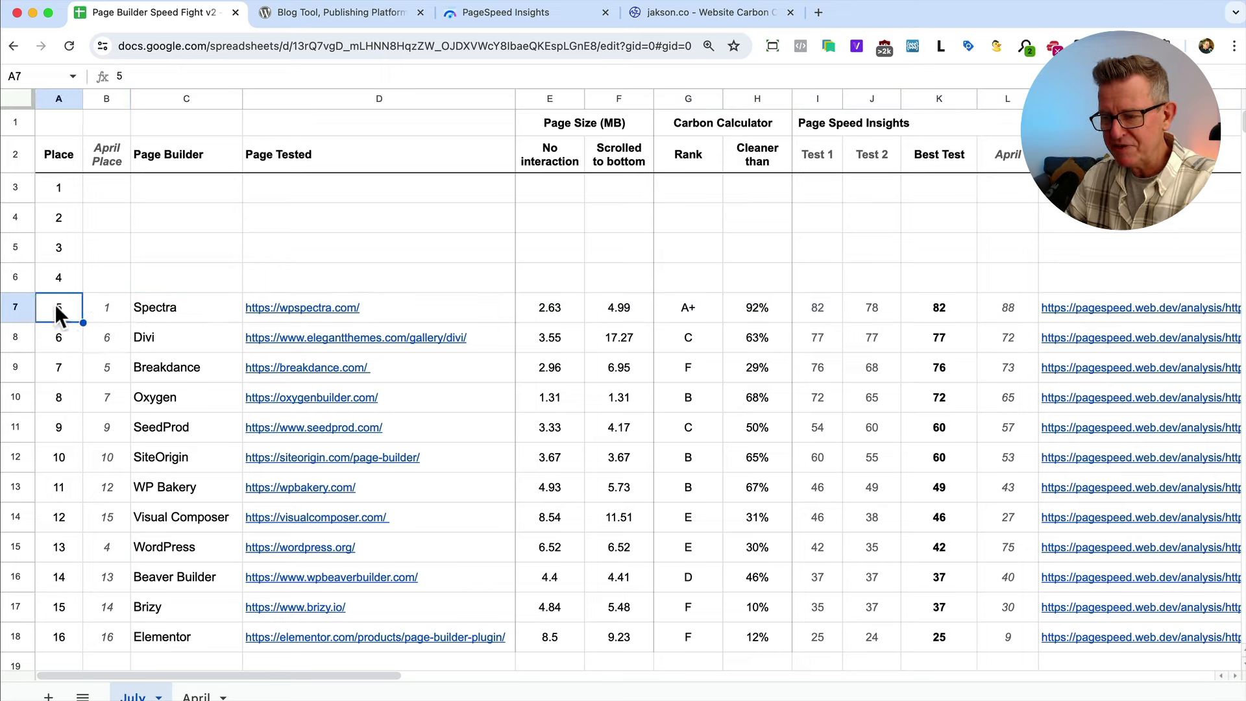
click(539, 312)
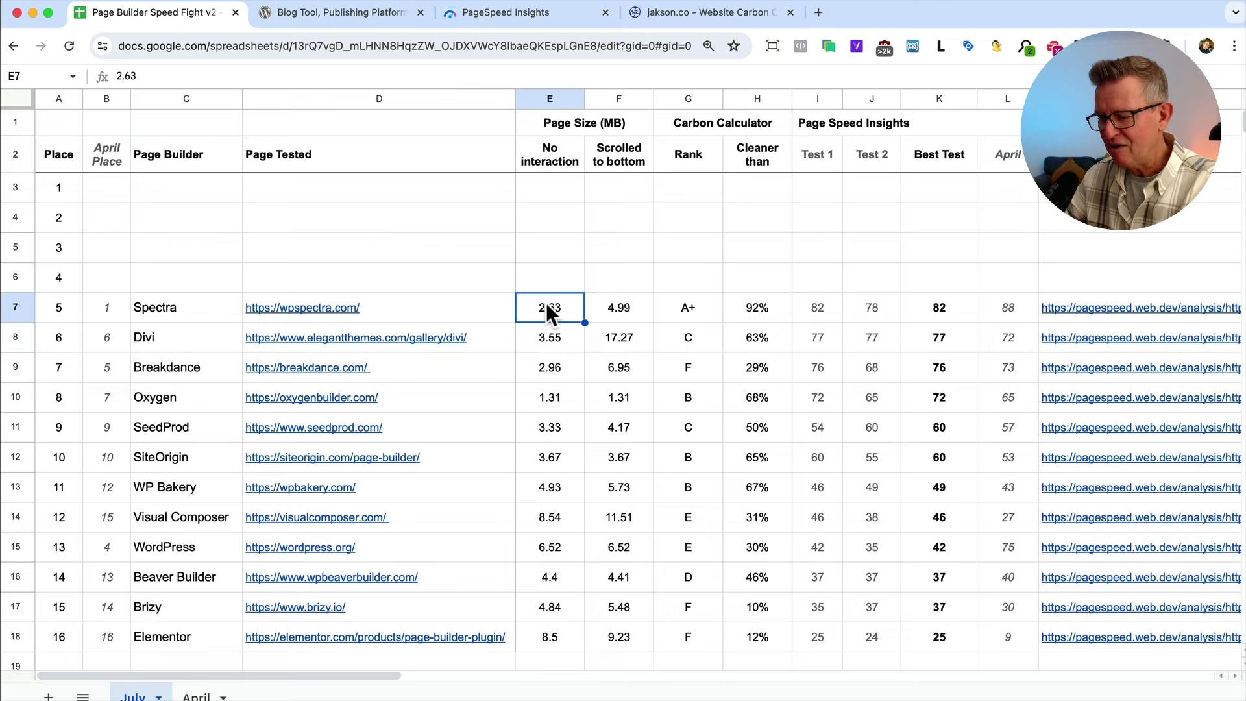
click(623, 312)
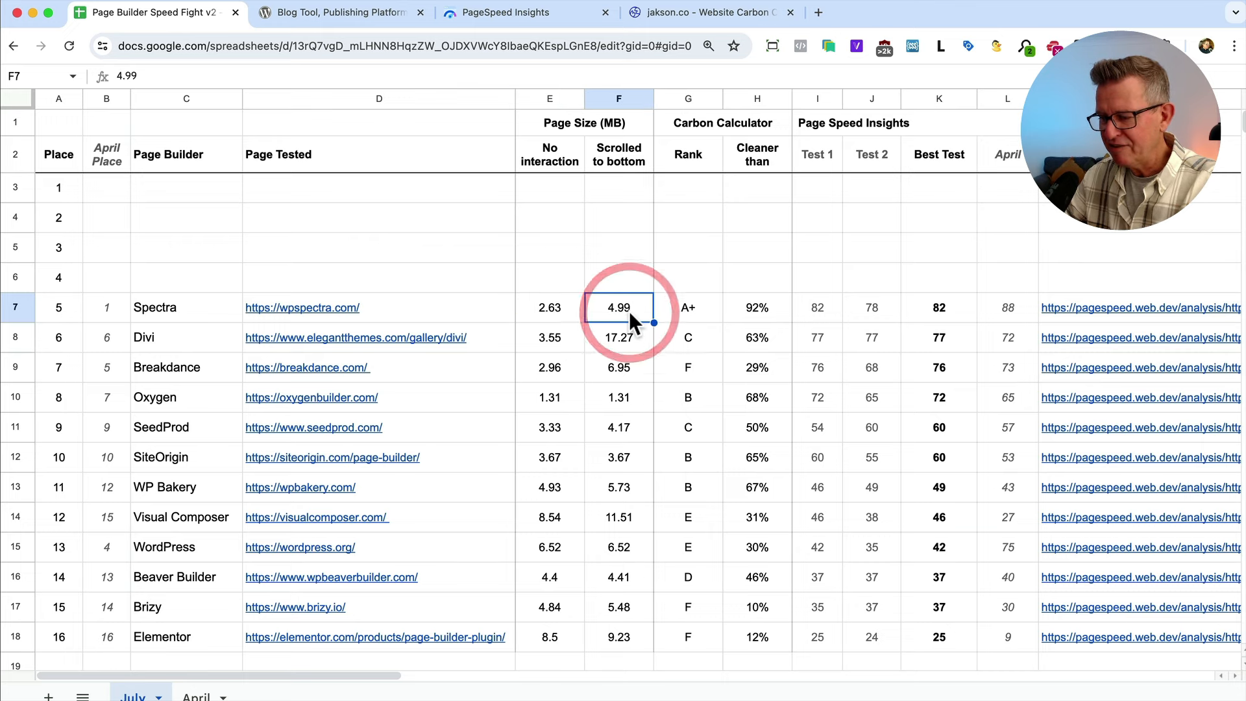
click(954, 310)
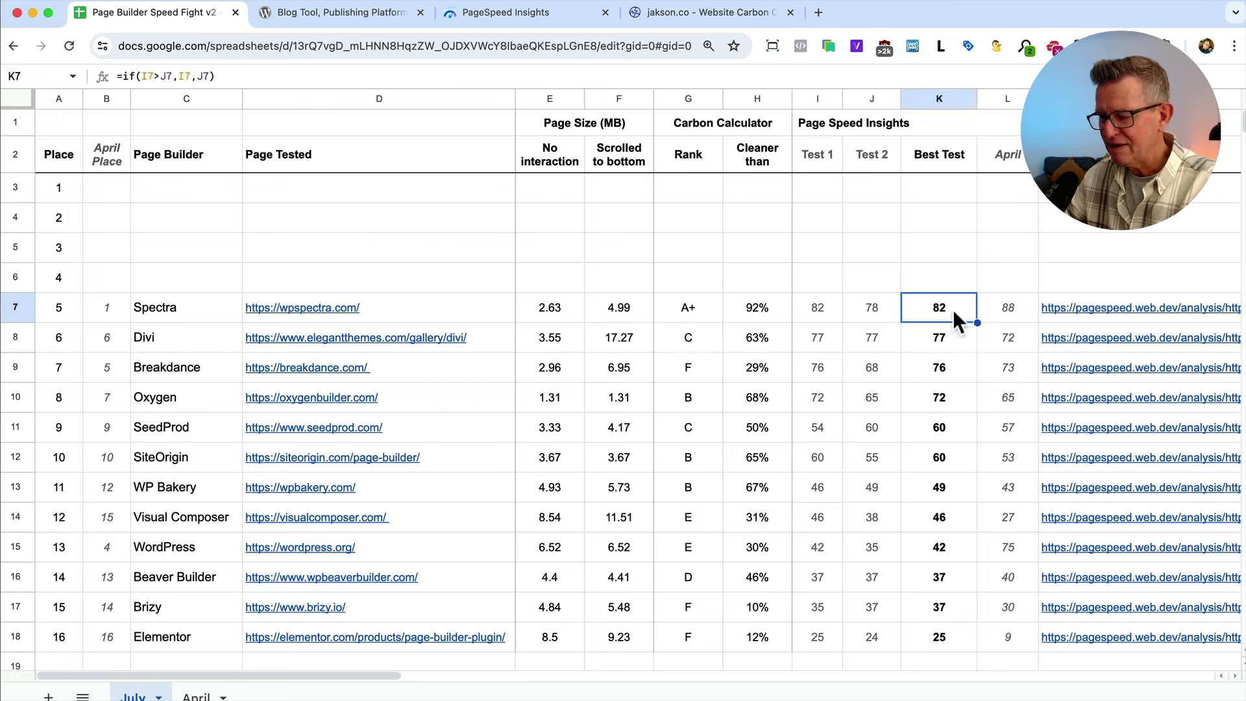
click(1023, 316)
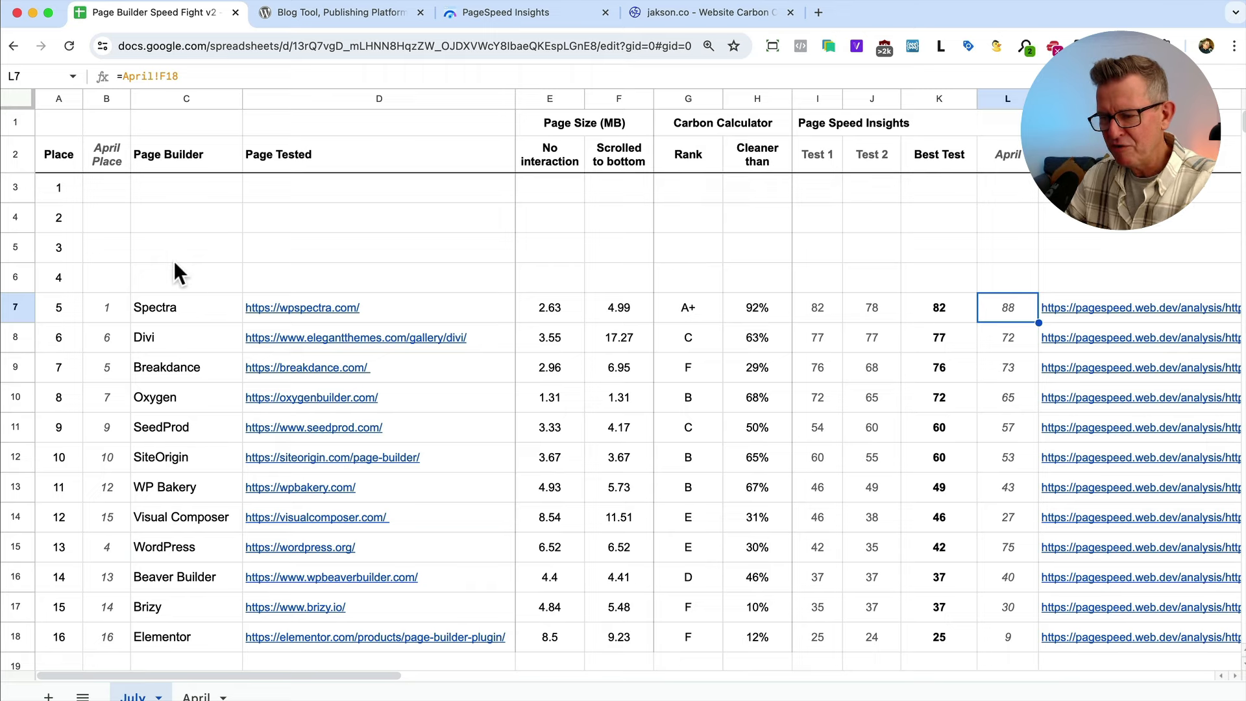
Undo the clearing of the Bricks row at place 4 and compare its Best Test with its April score and April placing
key(ctrl+v)
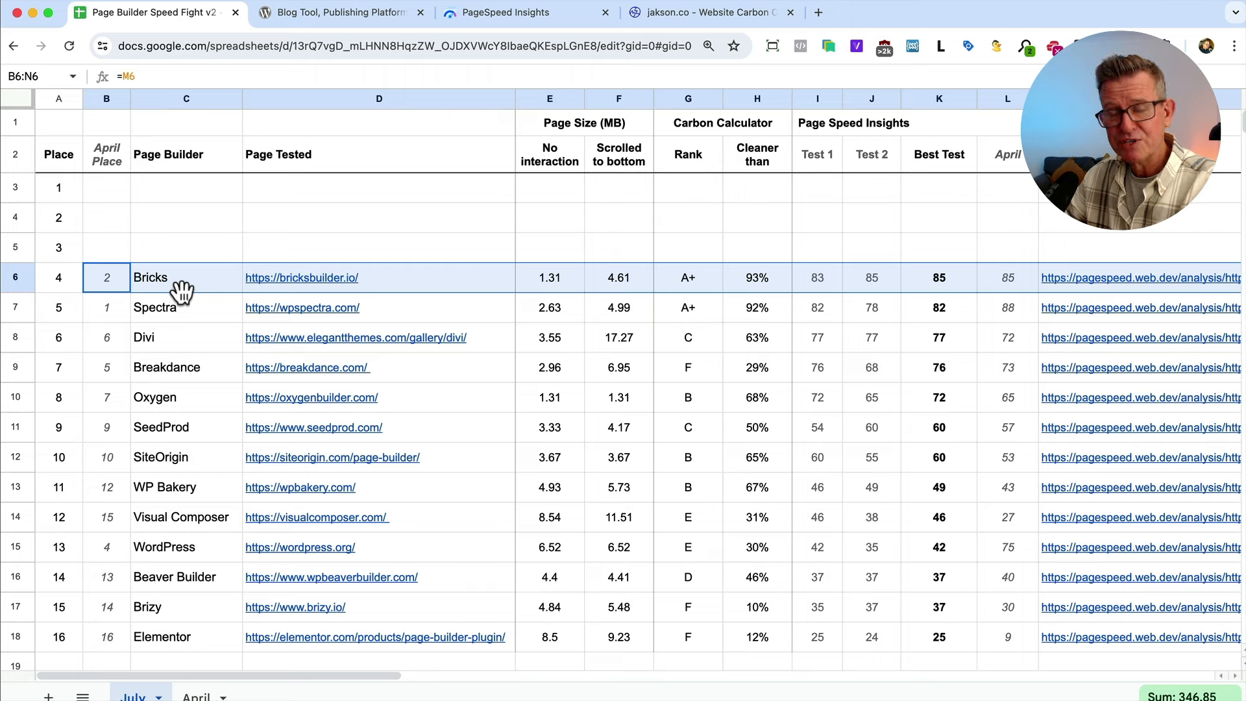
click(961, 278)
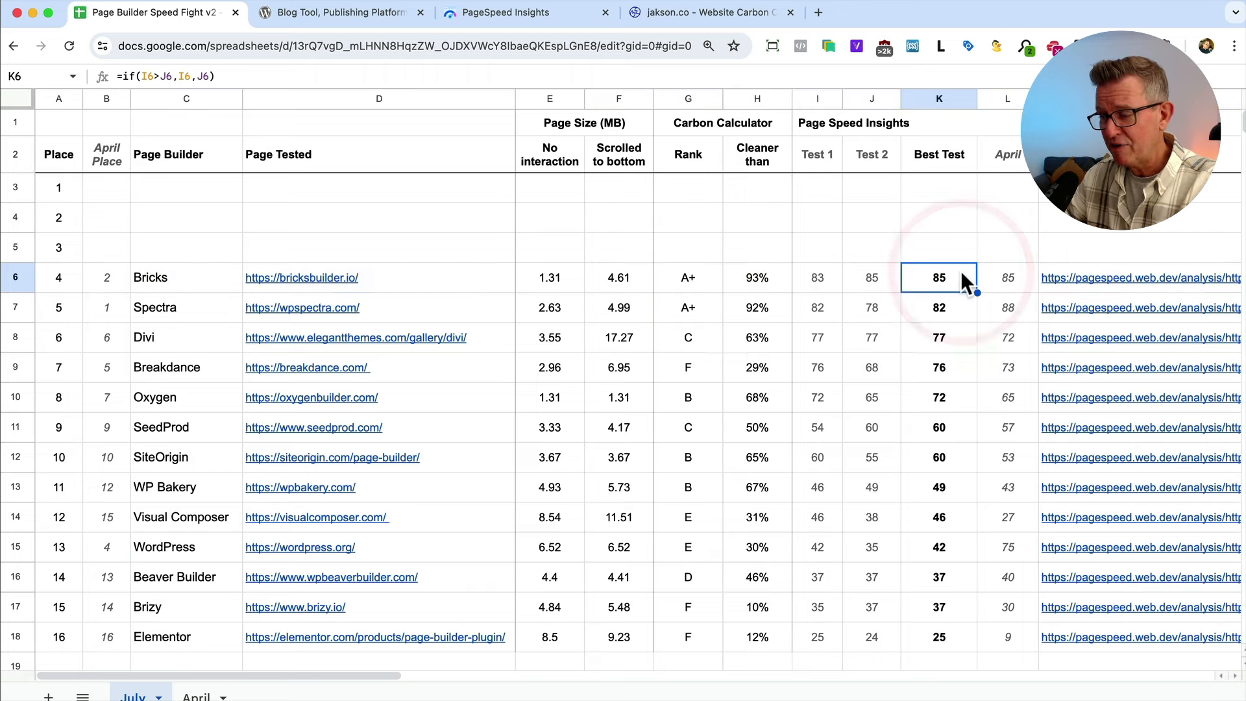
click(1020, 281)
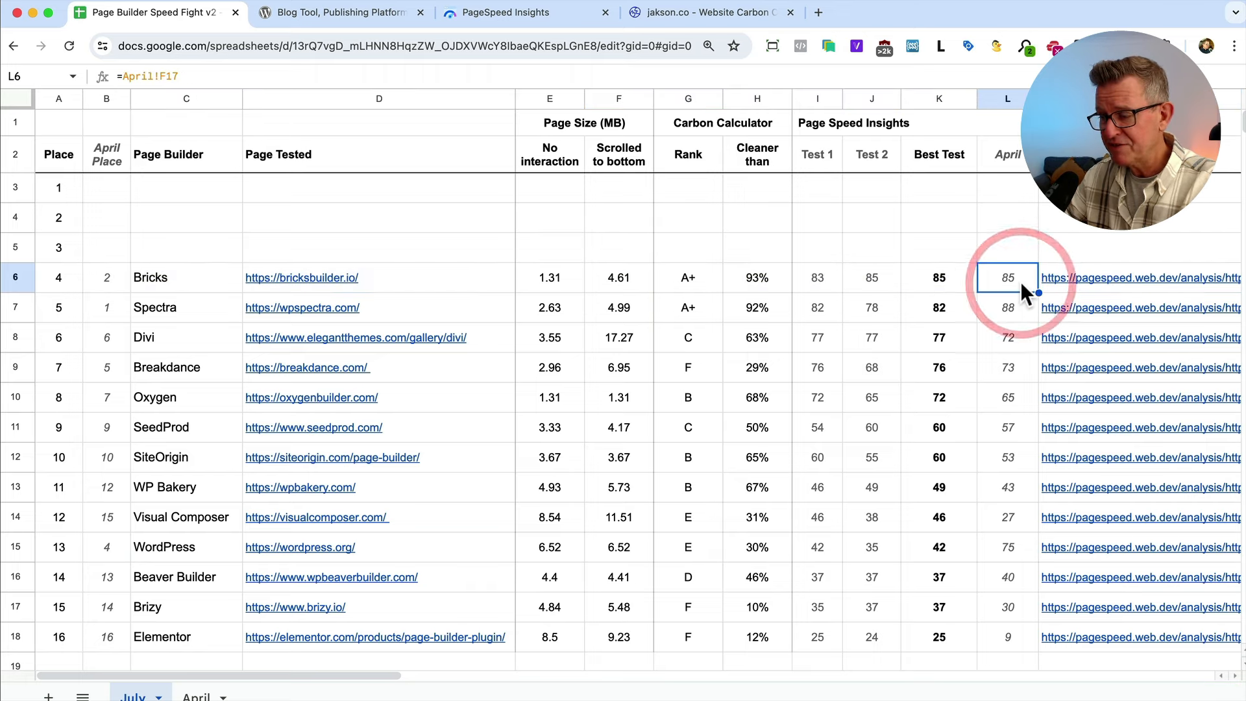
click(106, 276)
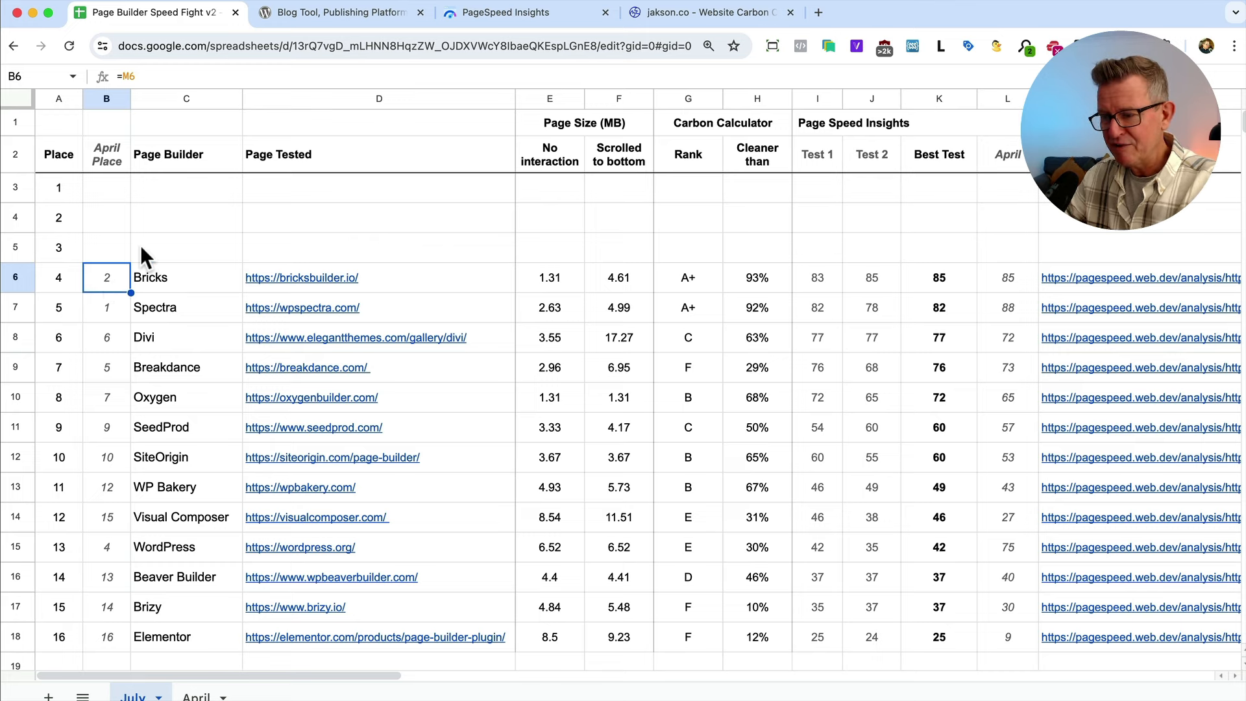
Restore the Generate Blocks row at place 3 and check its April placing, Best Test and April score
key(super+z)
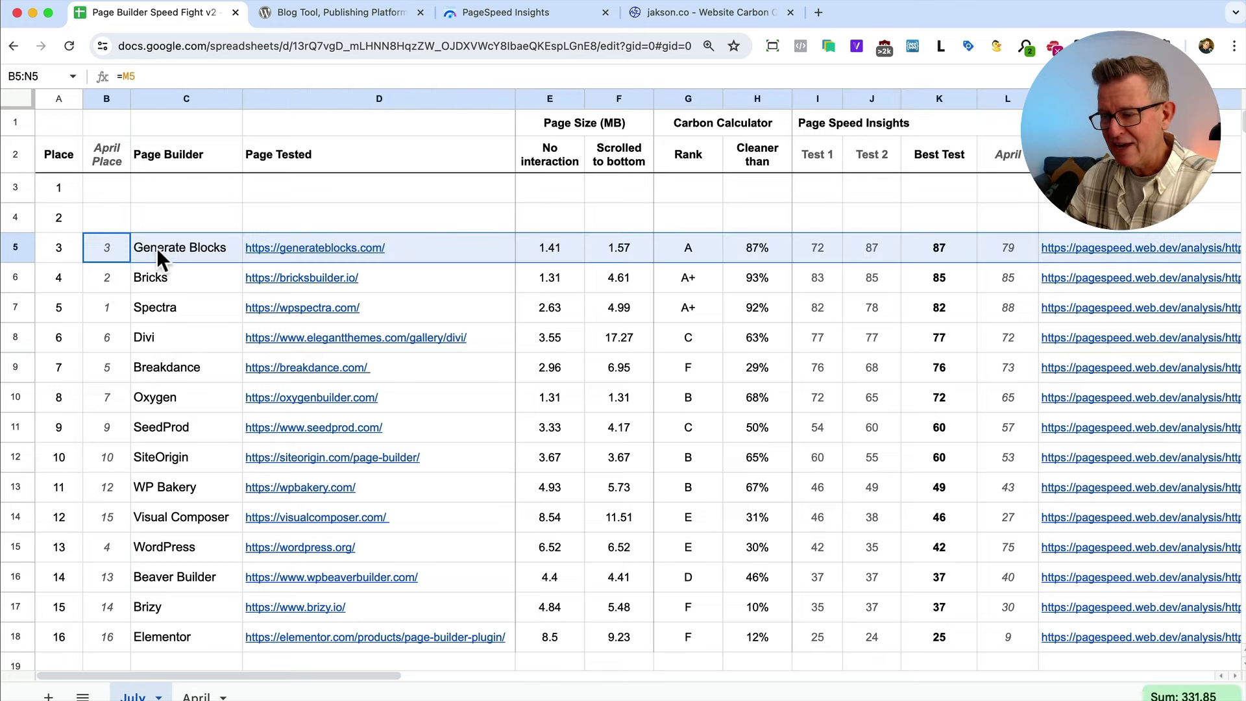
click(93, 248)
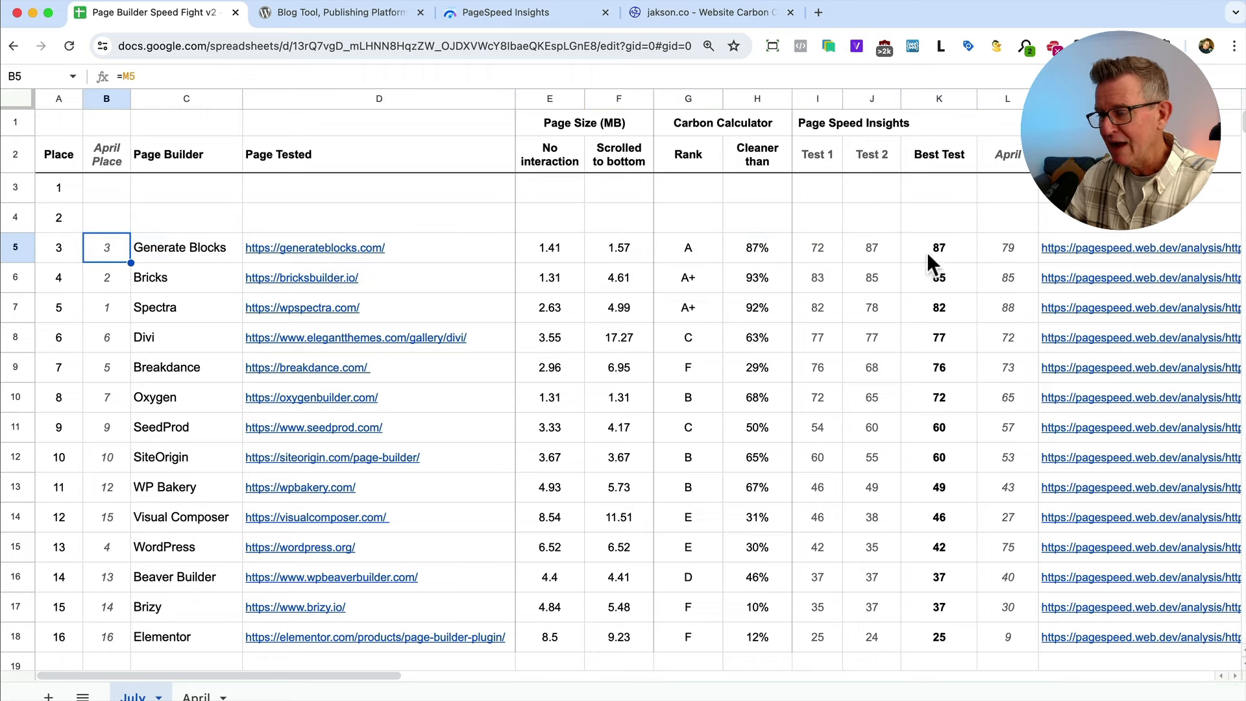
click(950, 248)
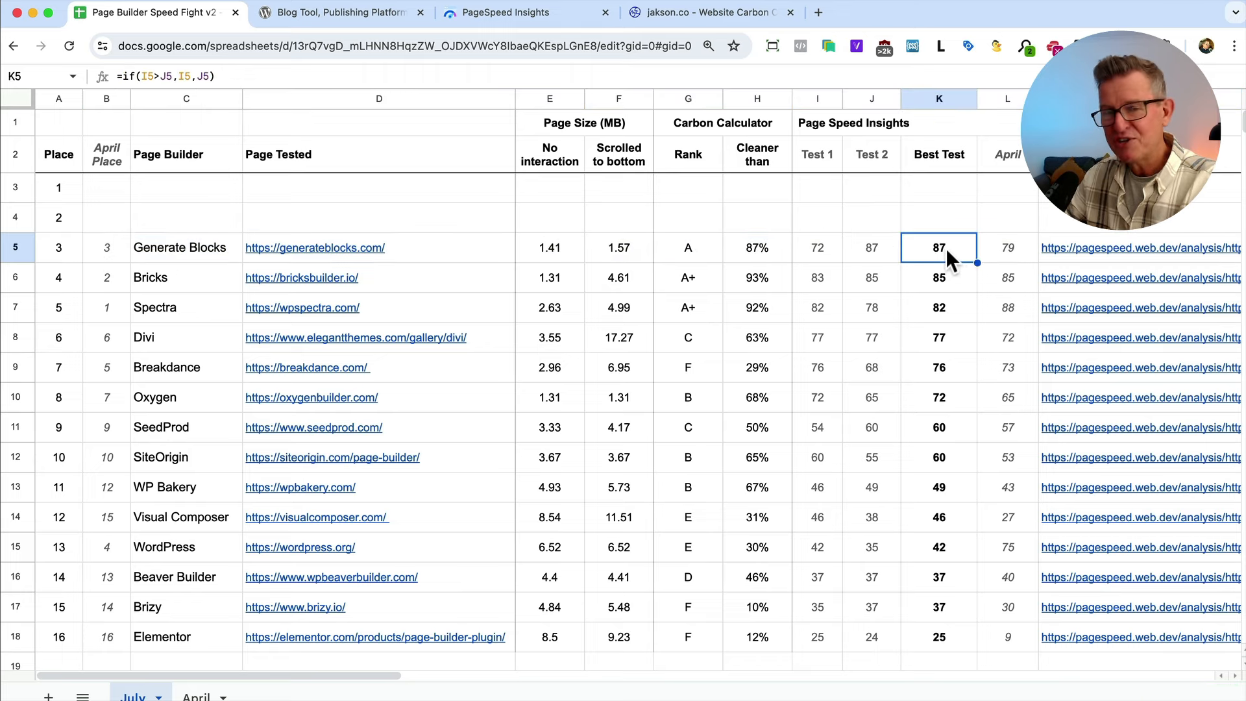
click(1008, 246)
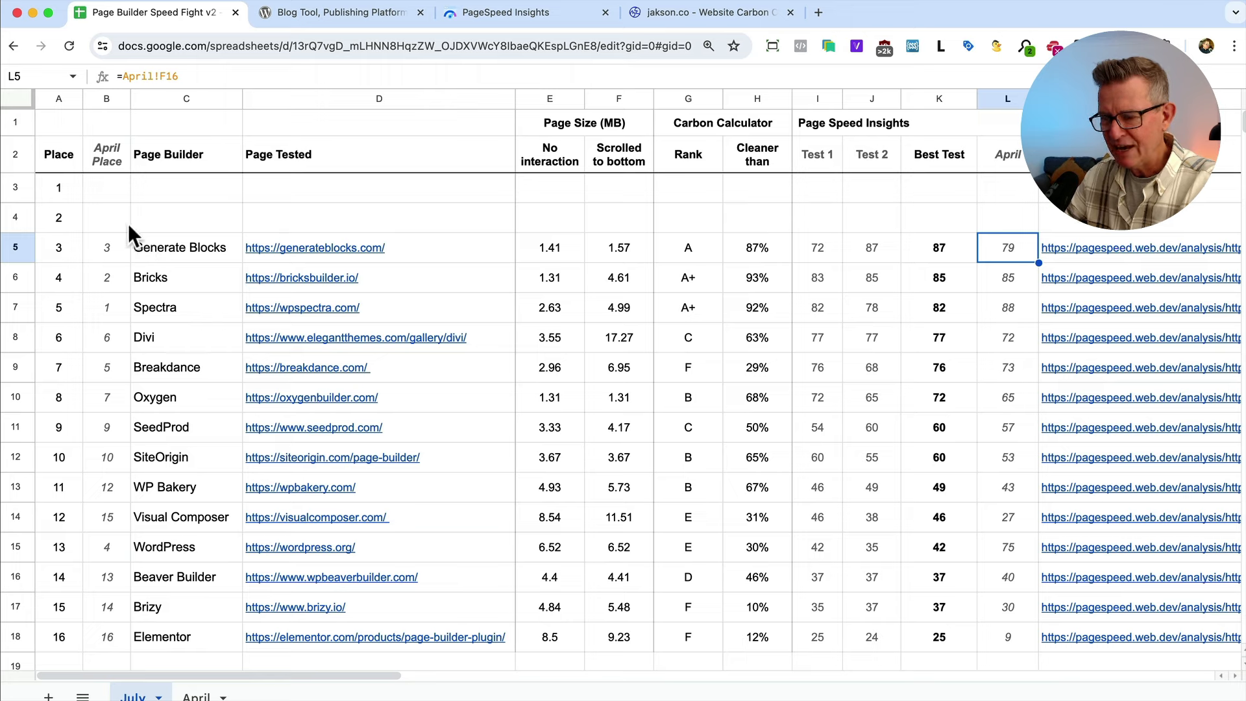
Undo the clearing of the Stackable row at place 2 and inspect its placings, Best Test, April score, scrolled page size and carbon percentage
key(super+z)
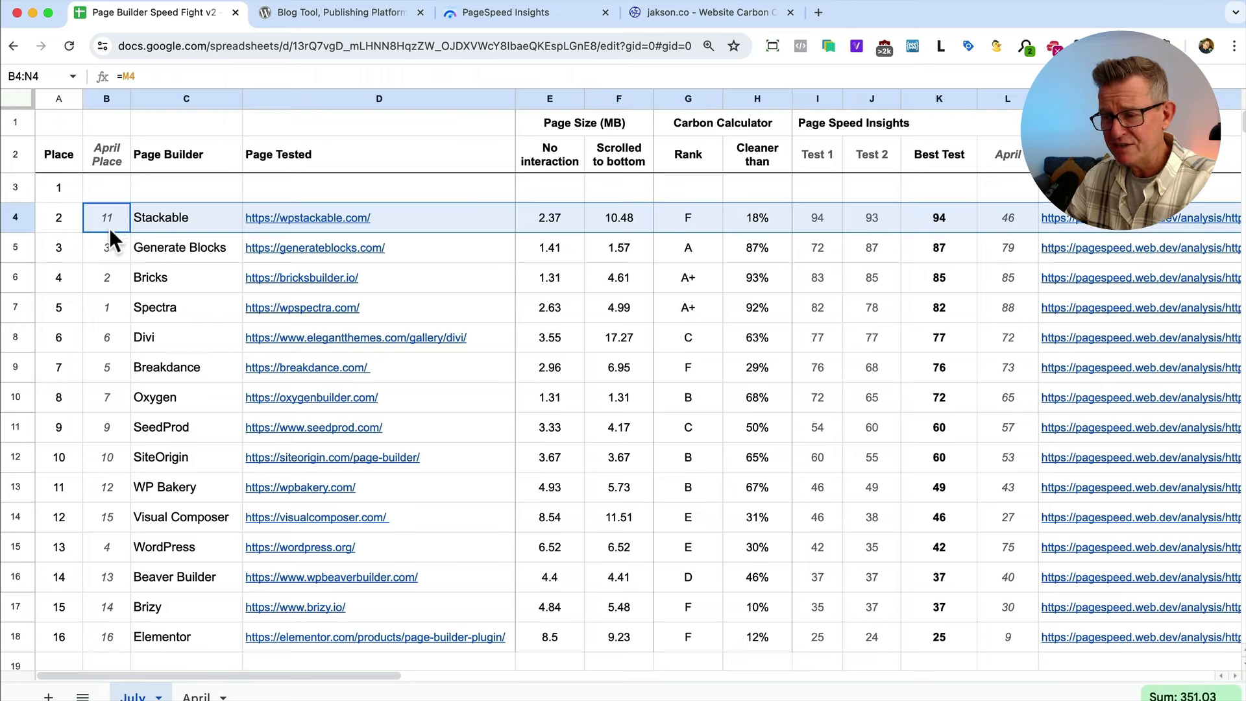
click(110, 225)
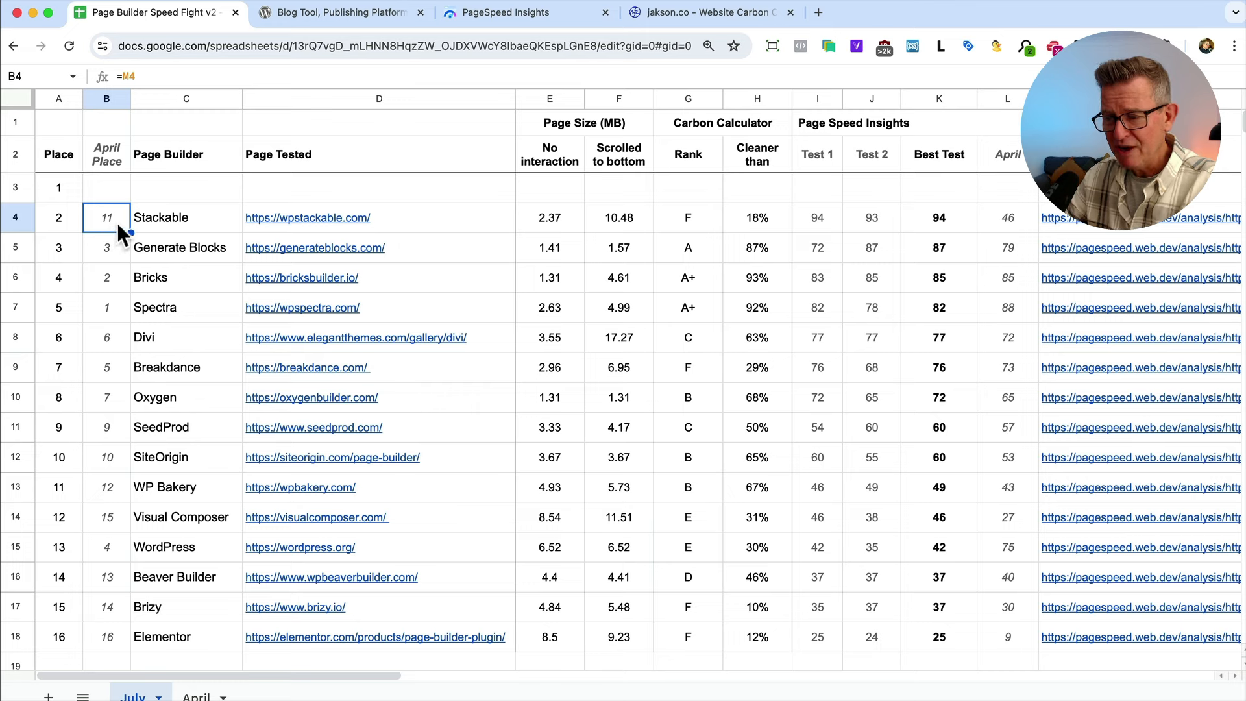
click(53, 224)
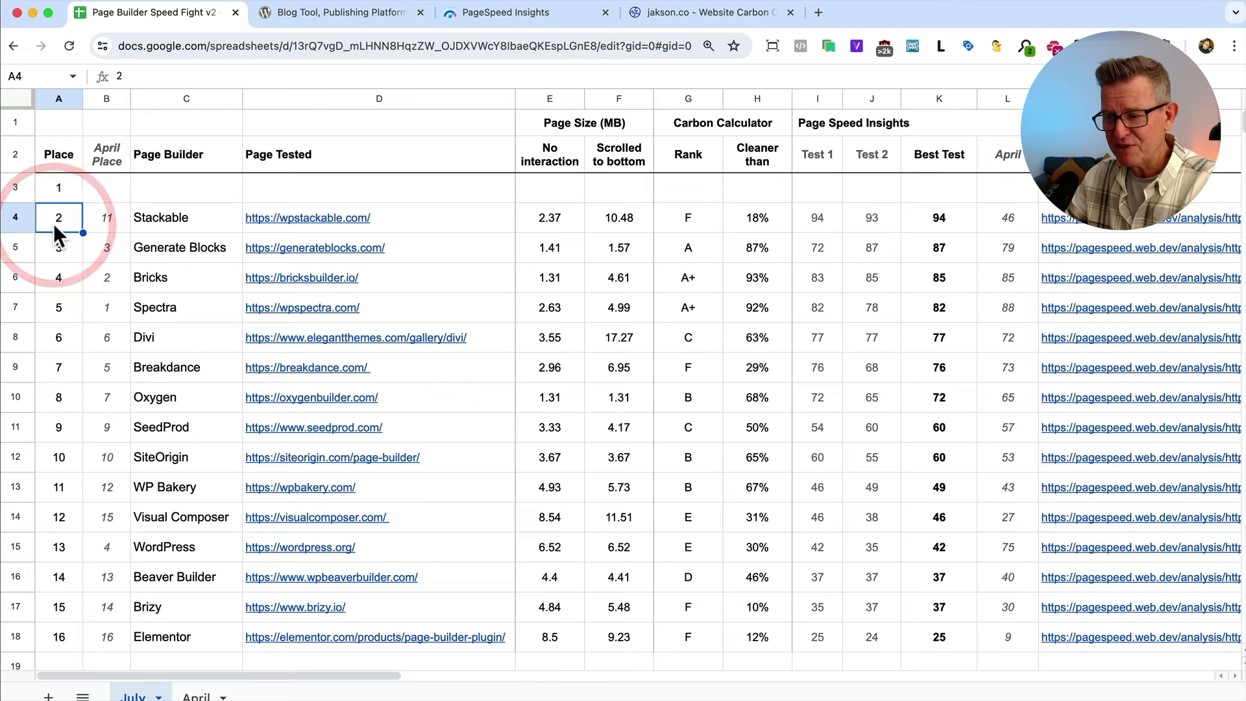
mouse_move(378, 233)
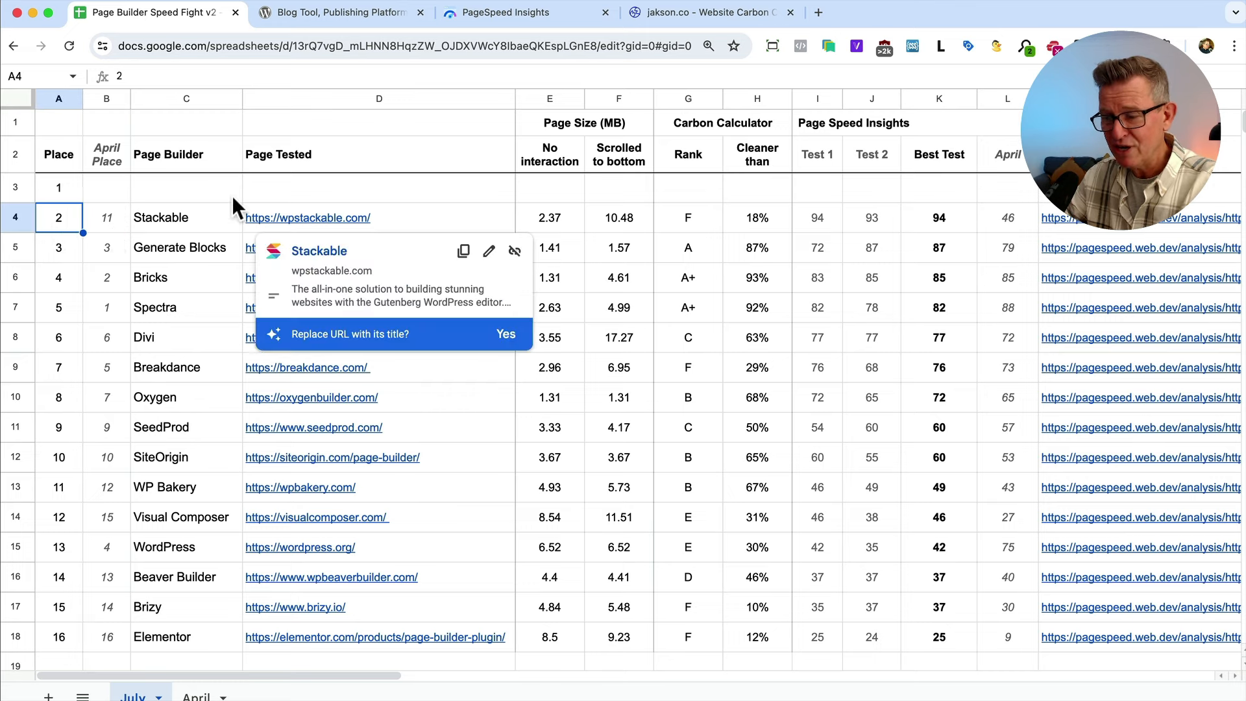
click(949, 220)
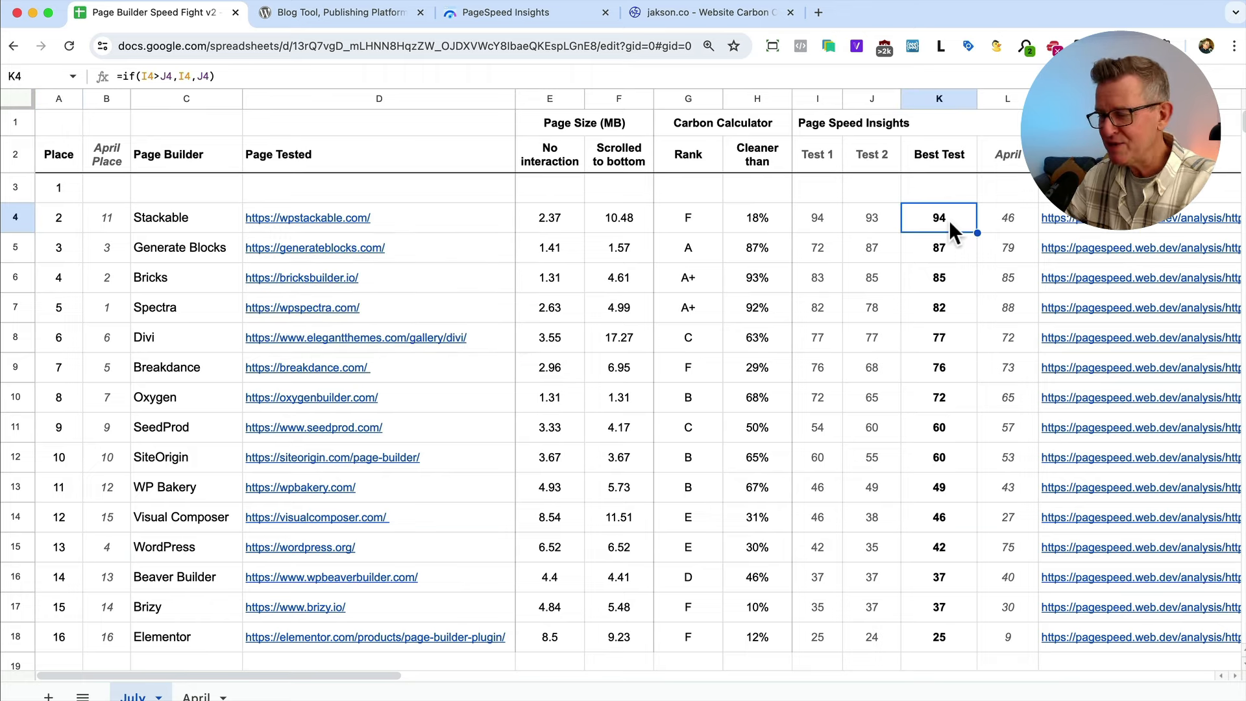
click(1017, 226)
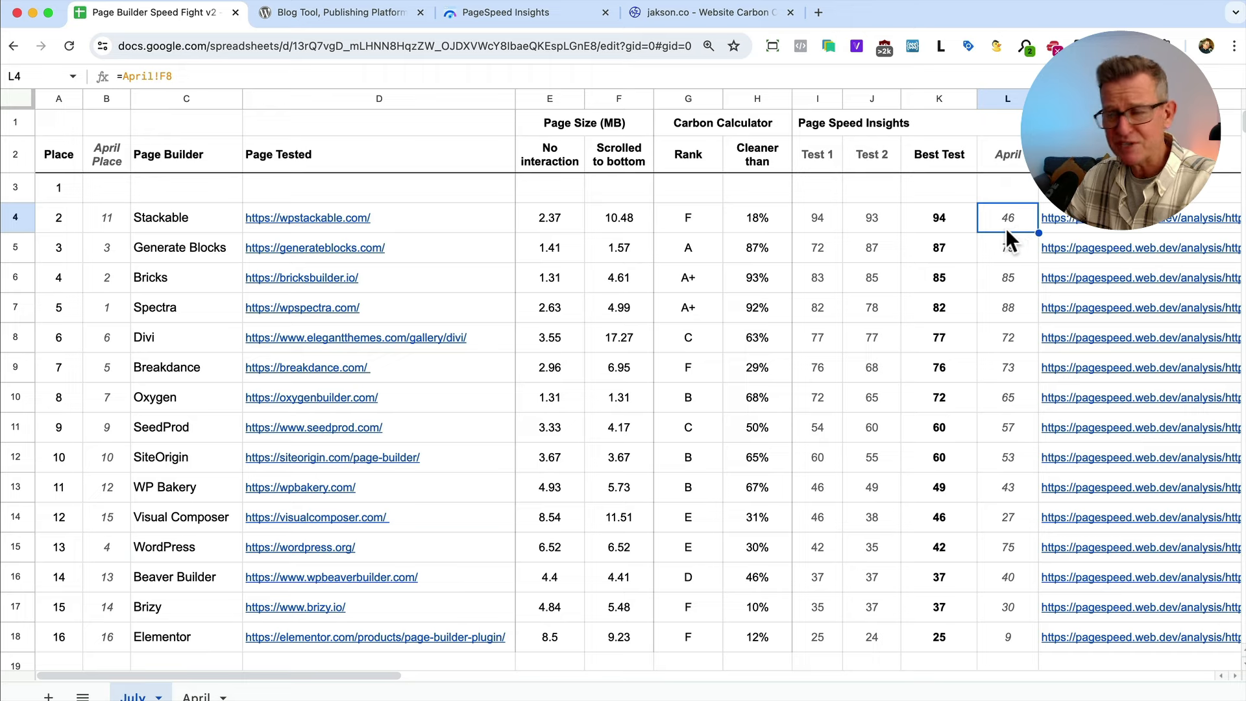
click(944, 219)
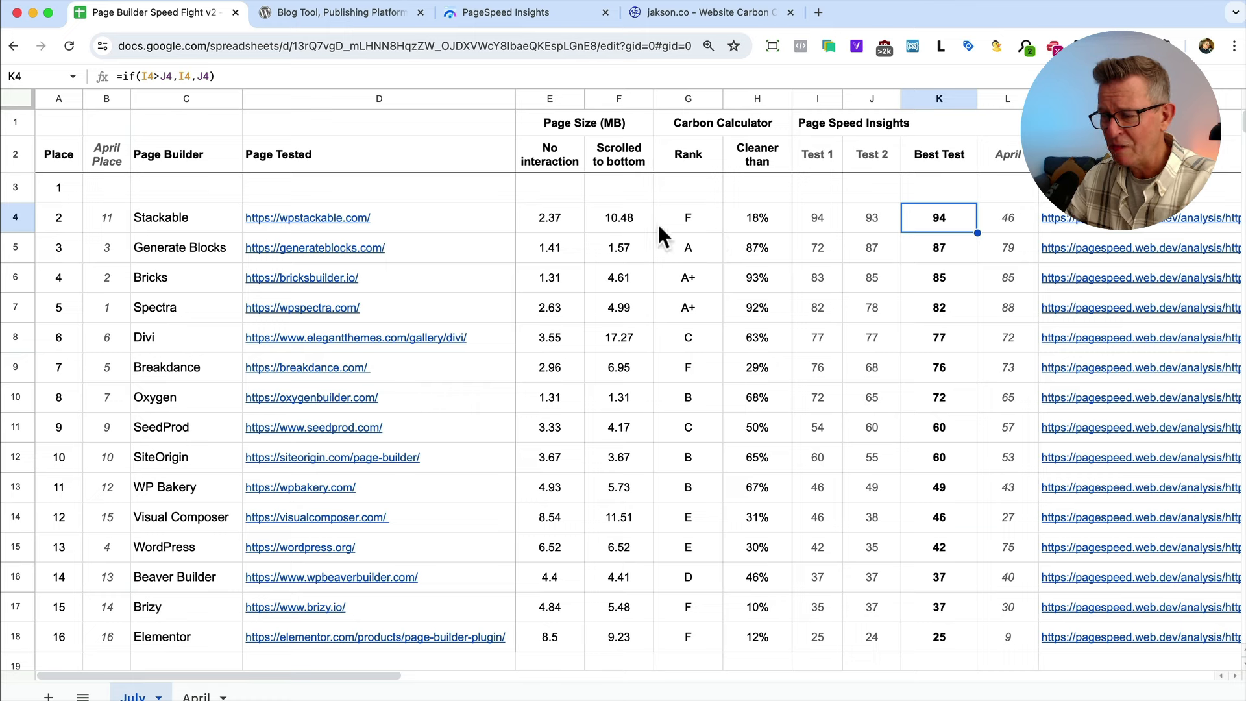
click(631, 223)
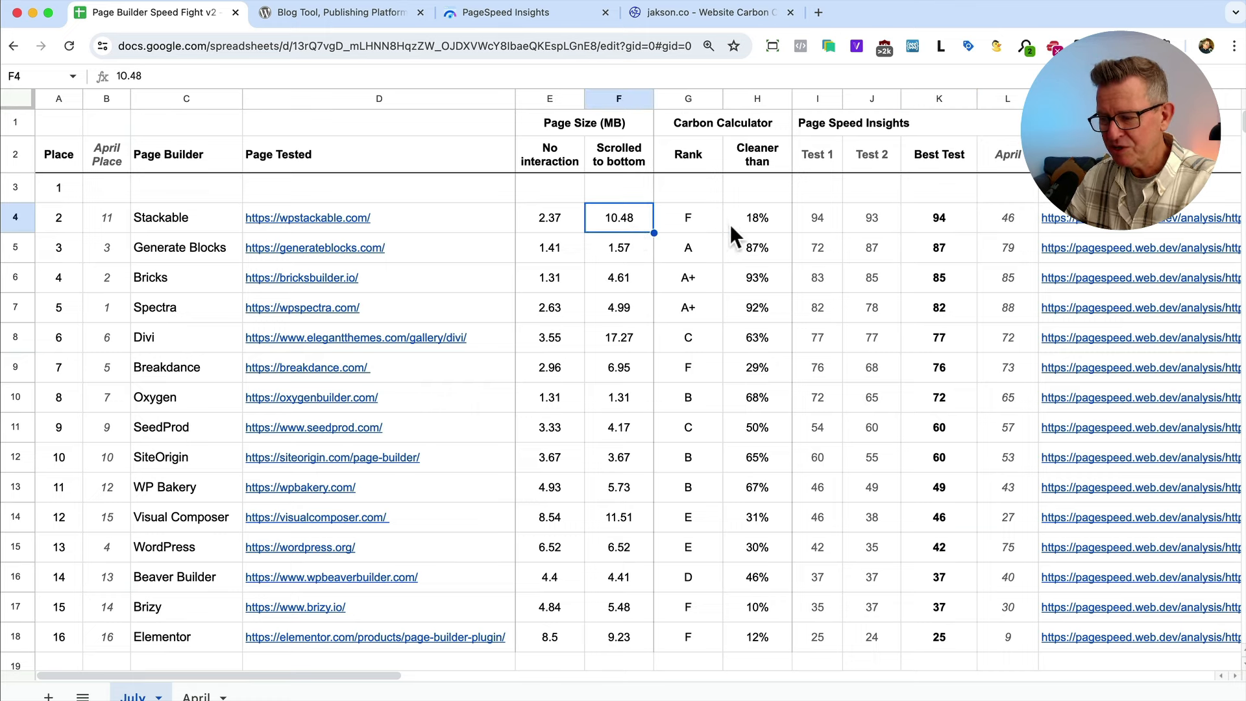
click(767, 217)
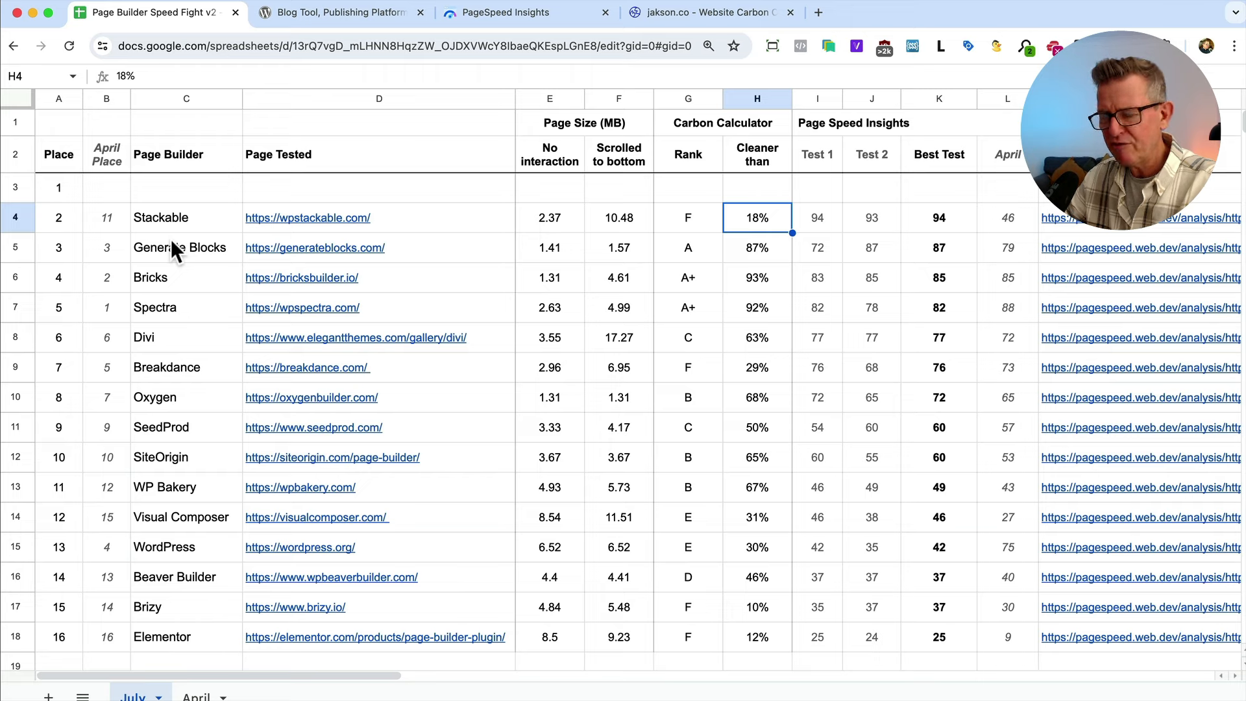
Restore the Kadence row at place 1 and compare its placing and Best Test with April, including both page sizes
key(ctrl+z)
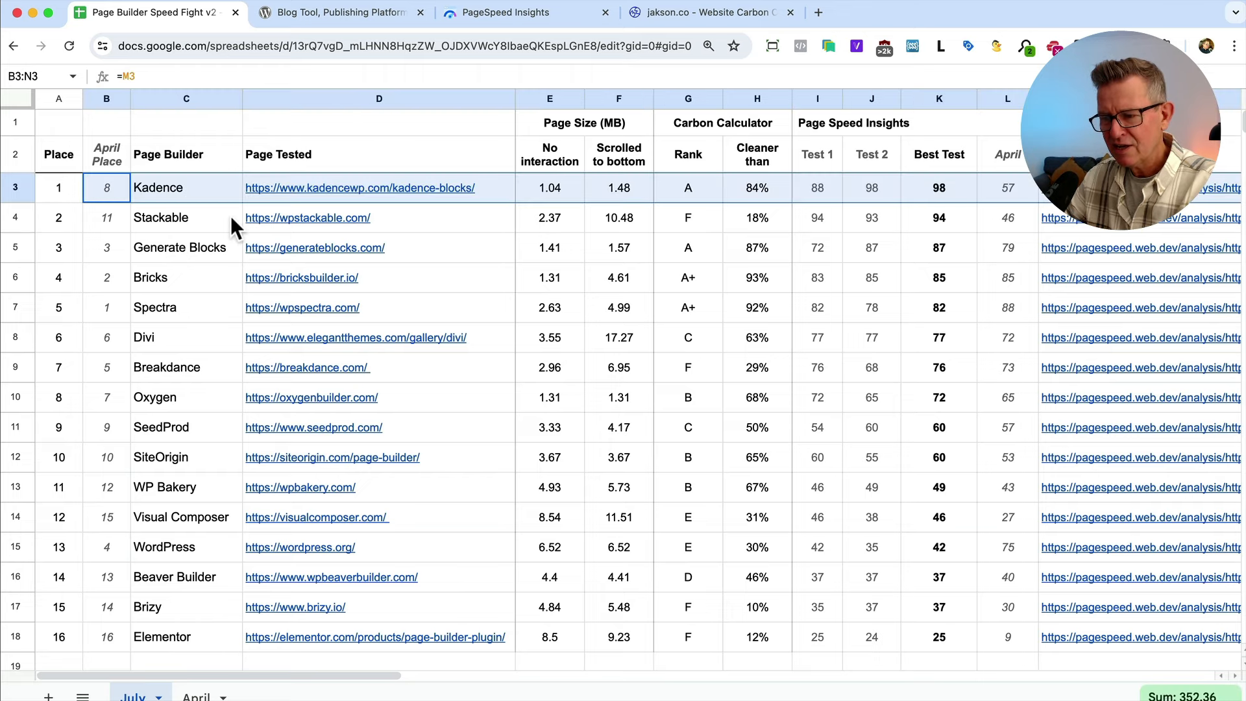
click(112, 222)
click(110, 183)
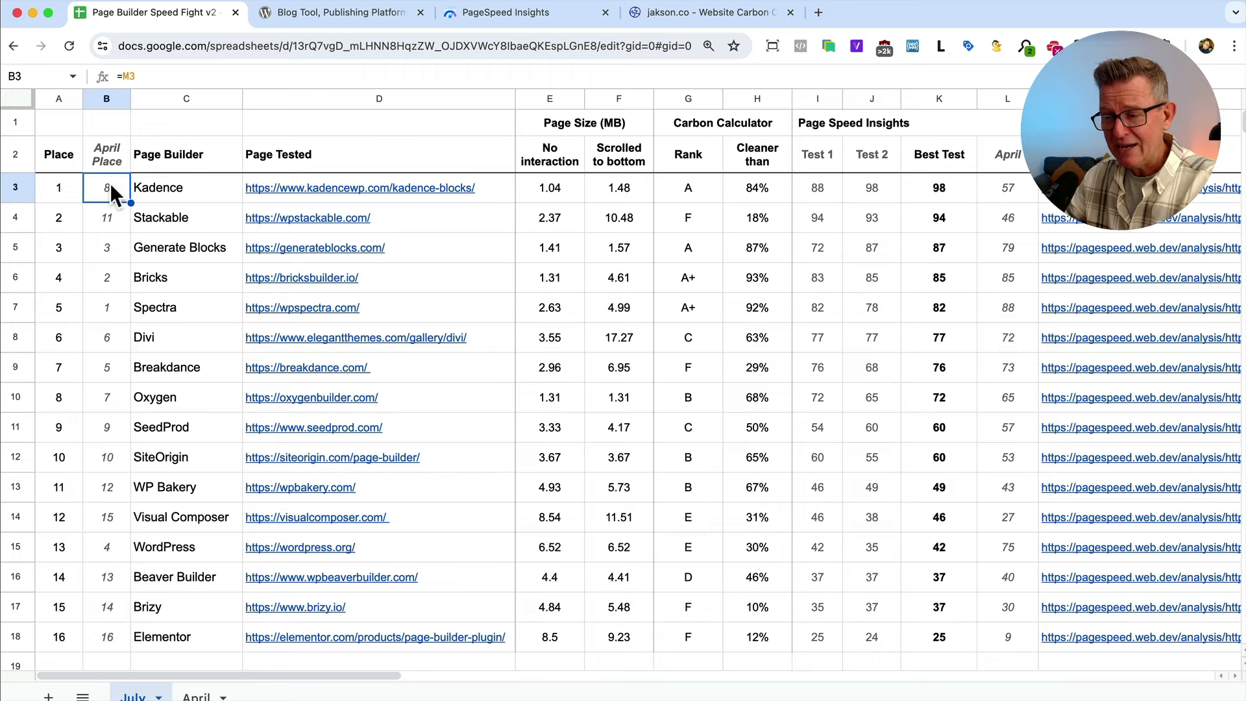
click(61, 192)
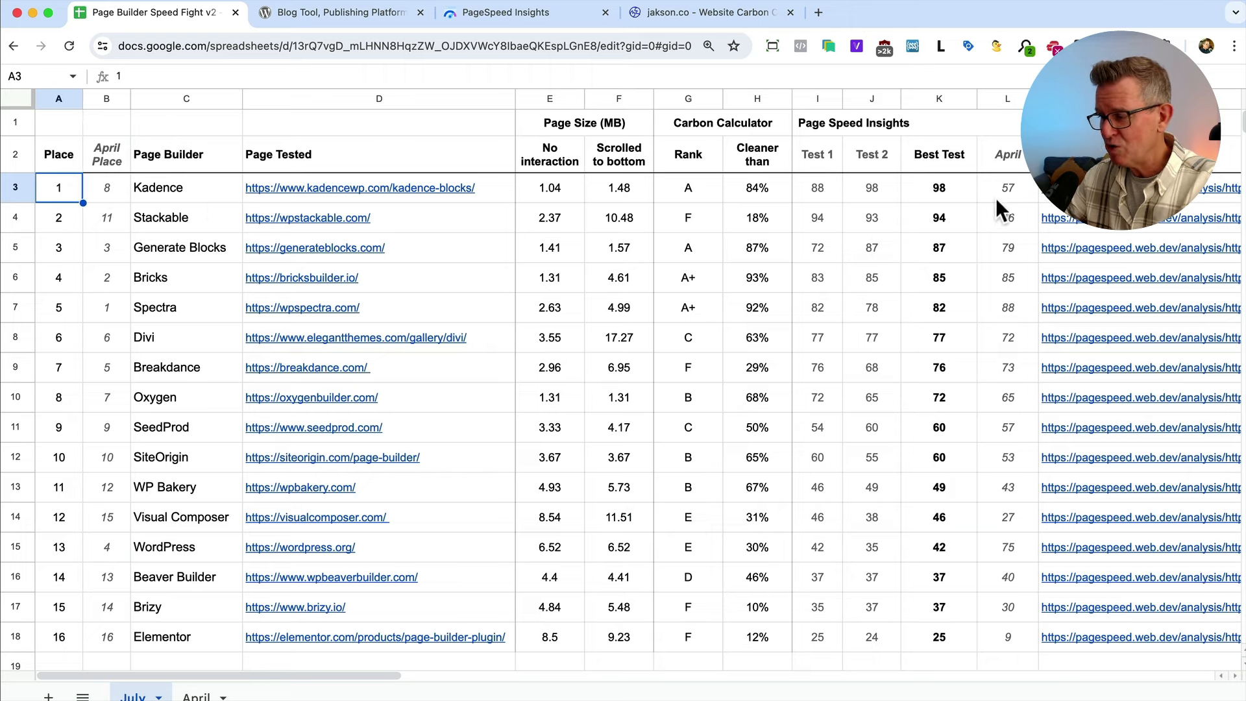
click(1014, 188)
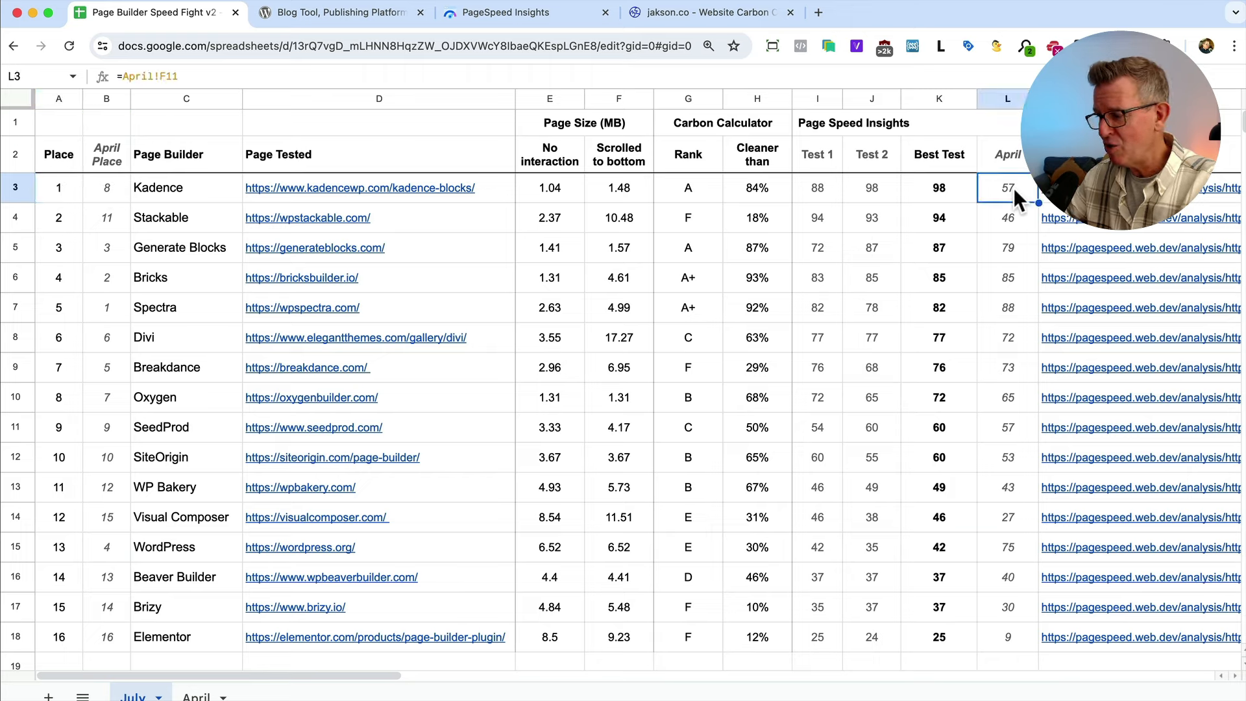
click(954, 193)
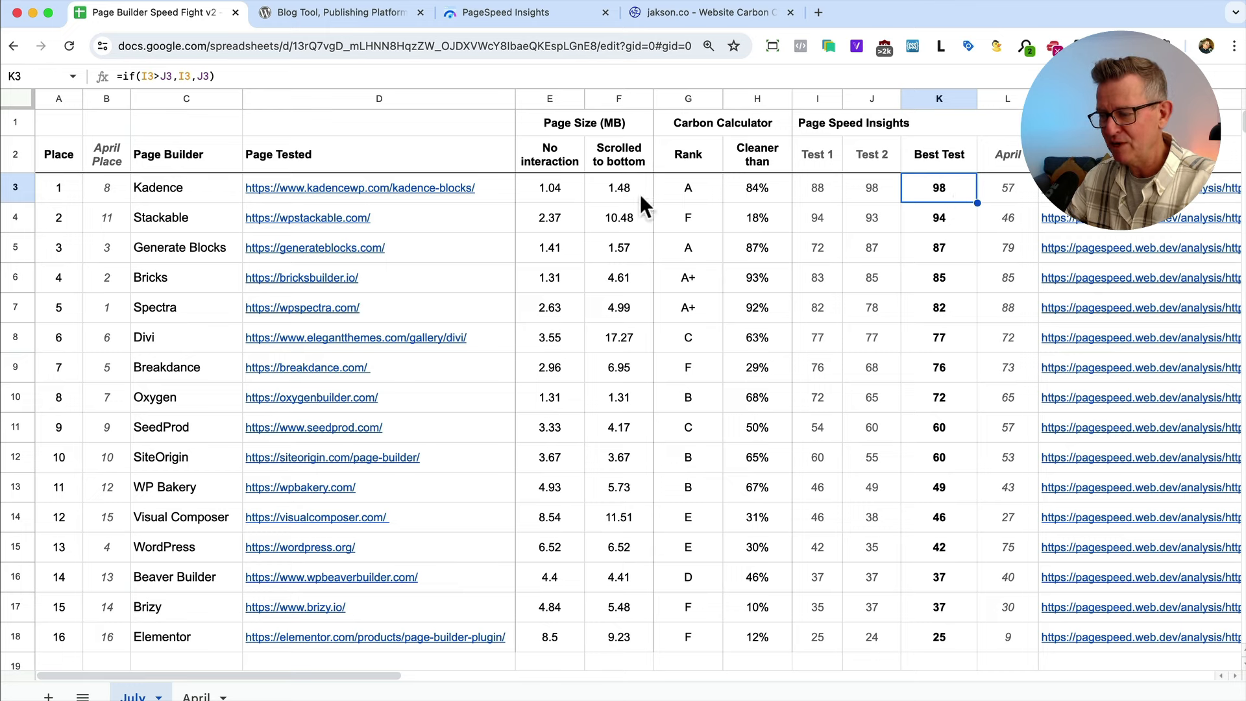
click(540, 190)
click(611, 190)
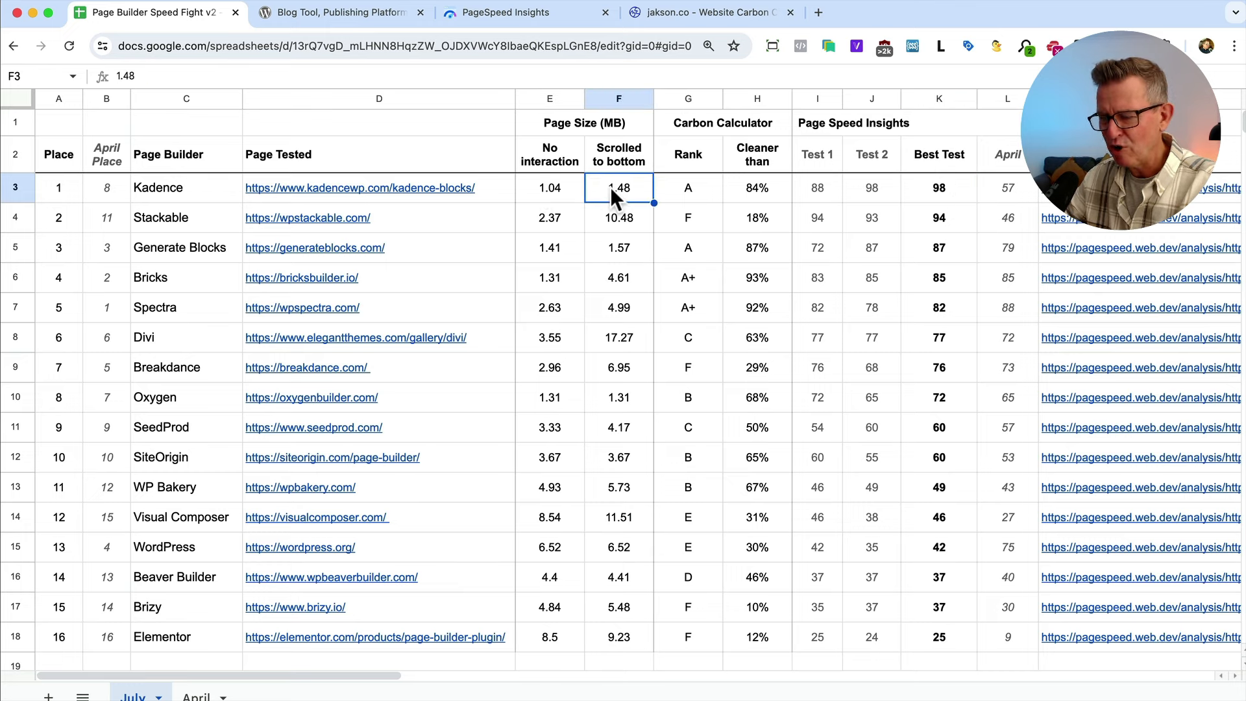
mouse_move(507, 367)
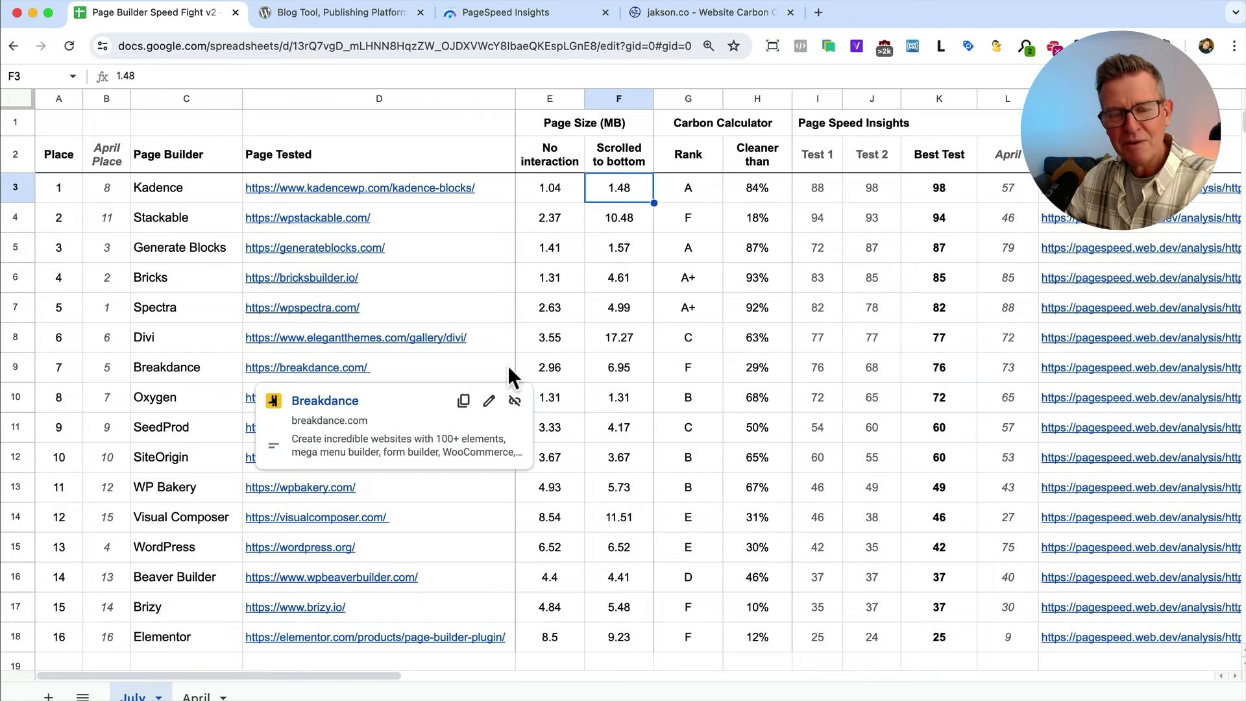